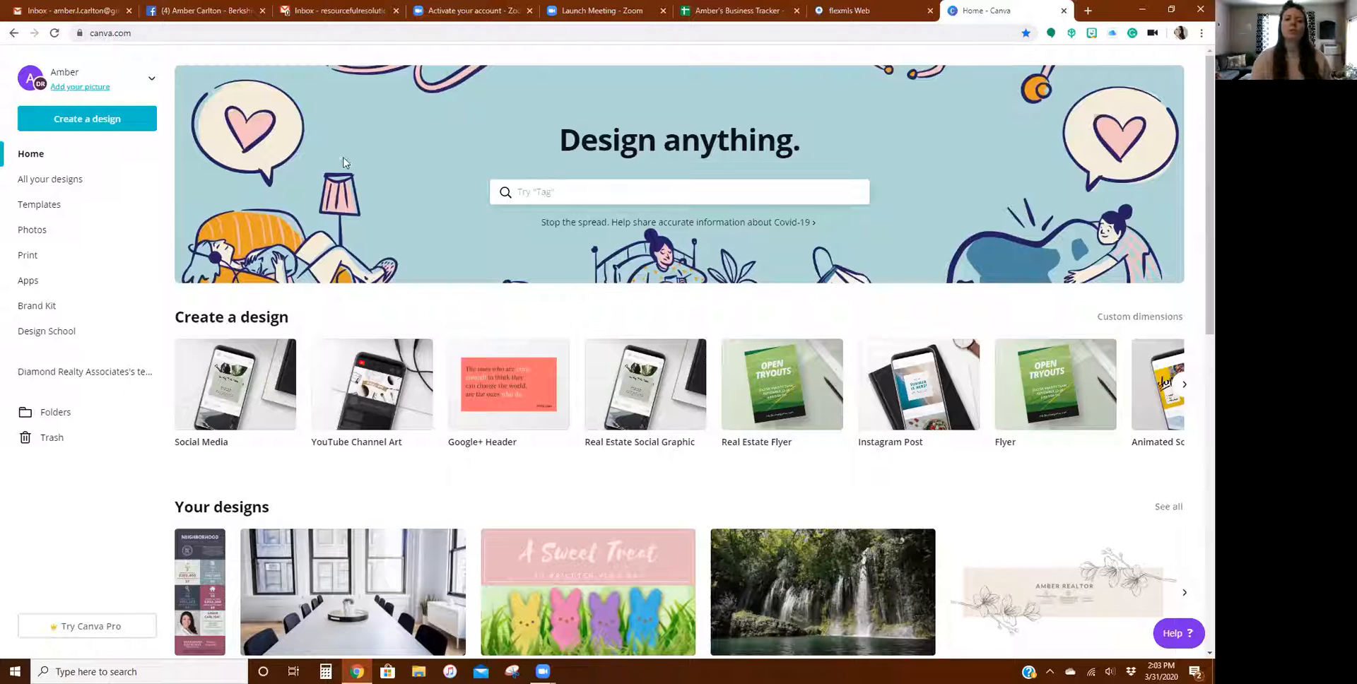
- Search the design types for "zoom" and open the Zoom Virtual Background templates
{"action": "left_click", "coordinate": [524, 193]}
{"action": "type", "text": "zoom"}
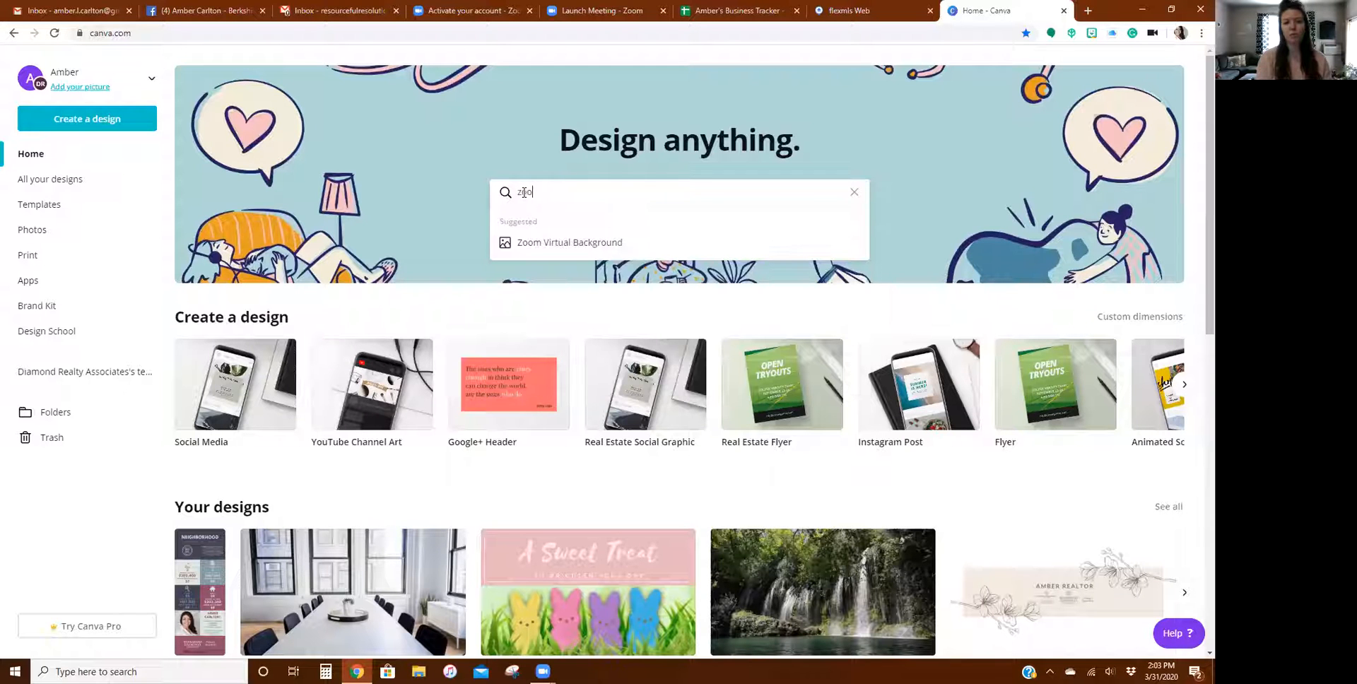
{"action": "left_click", "coordinate": [625, 242]}
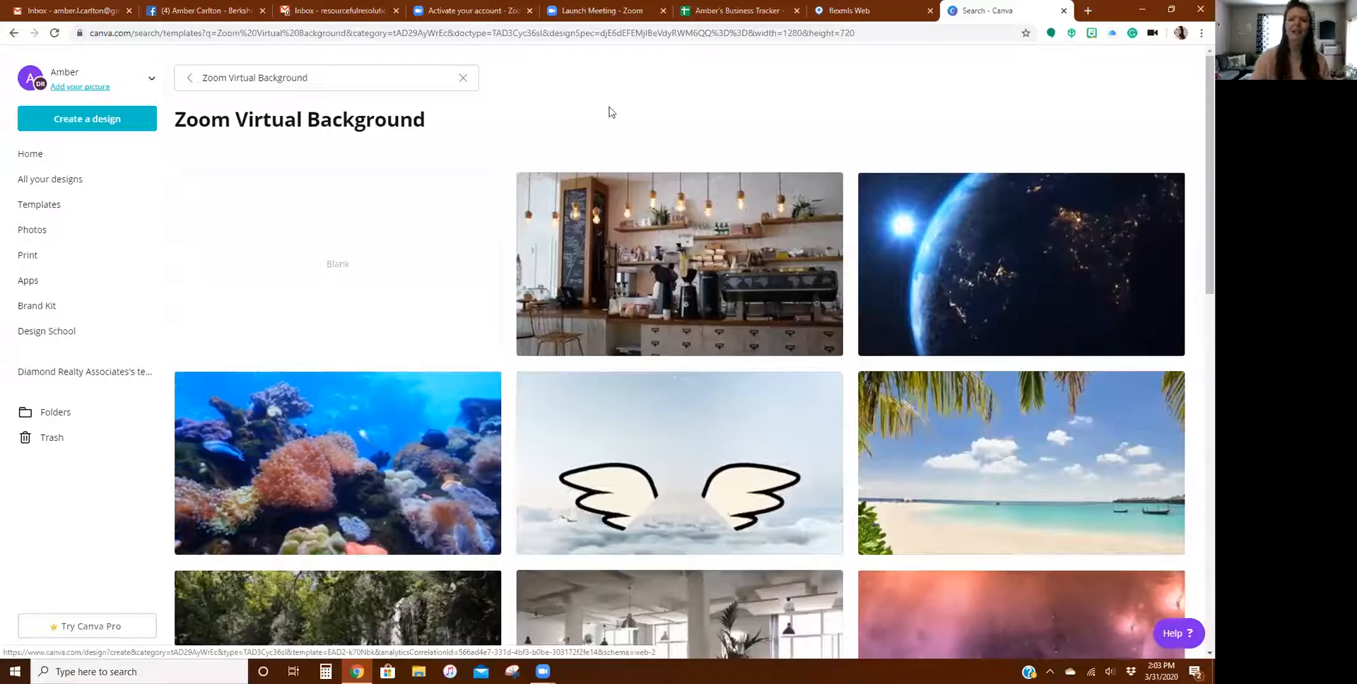
- Browse the Zoom Virtual Background templates and open the café template with the hanging light bulbs for editing
{"action": "scroll", "coordinate": [682, 300], "scroll_direction": "down", "scroll_amount": 4}
{"action": "scroll", "coordinate": [683, 300], "scroll_direction": "down", "scroll_amount": 9}
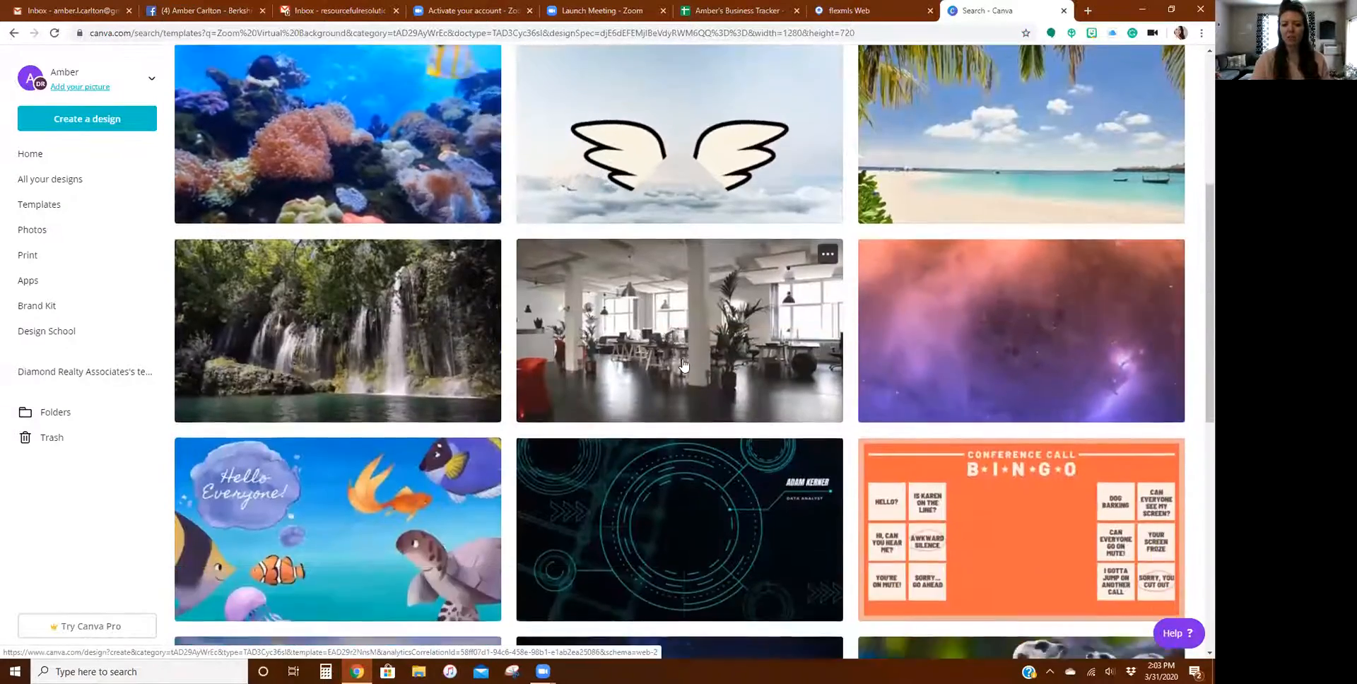
{"action": "scroll", "coordinate": [684, 364], "scroll_direction": "down", "scroll_amount": 4}
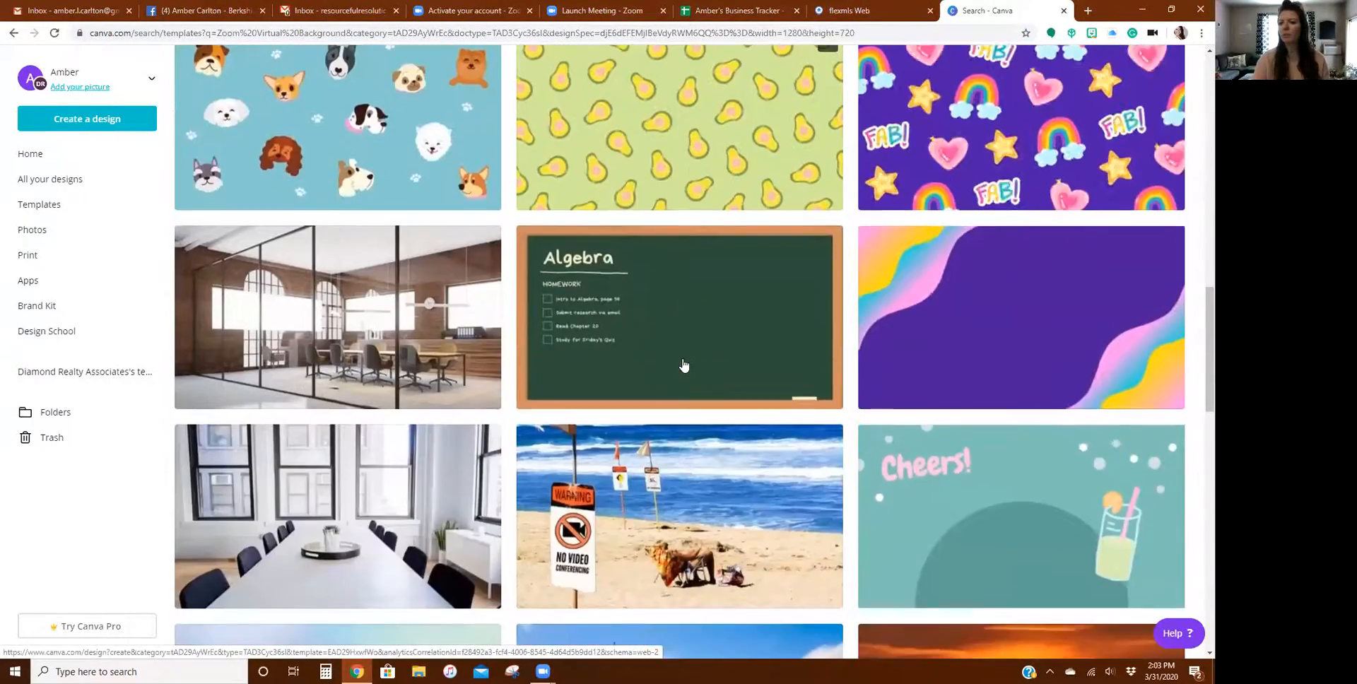
{"action": "scroll", "coordinate": [683, 364], "scroll_direction": "up", "scroll_amount": 8}
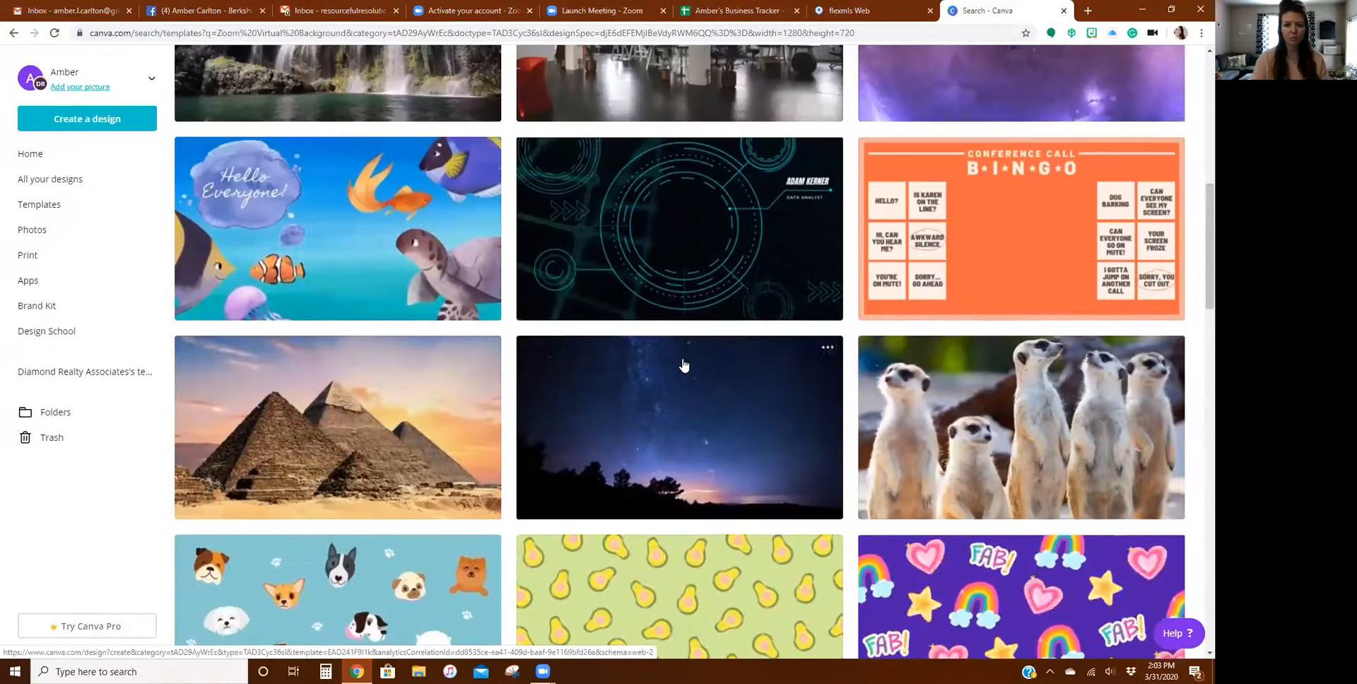
{"action": "scroll", "coordinate": [682, 364], "scroll_direction": "up", "scroll_amount": 9}
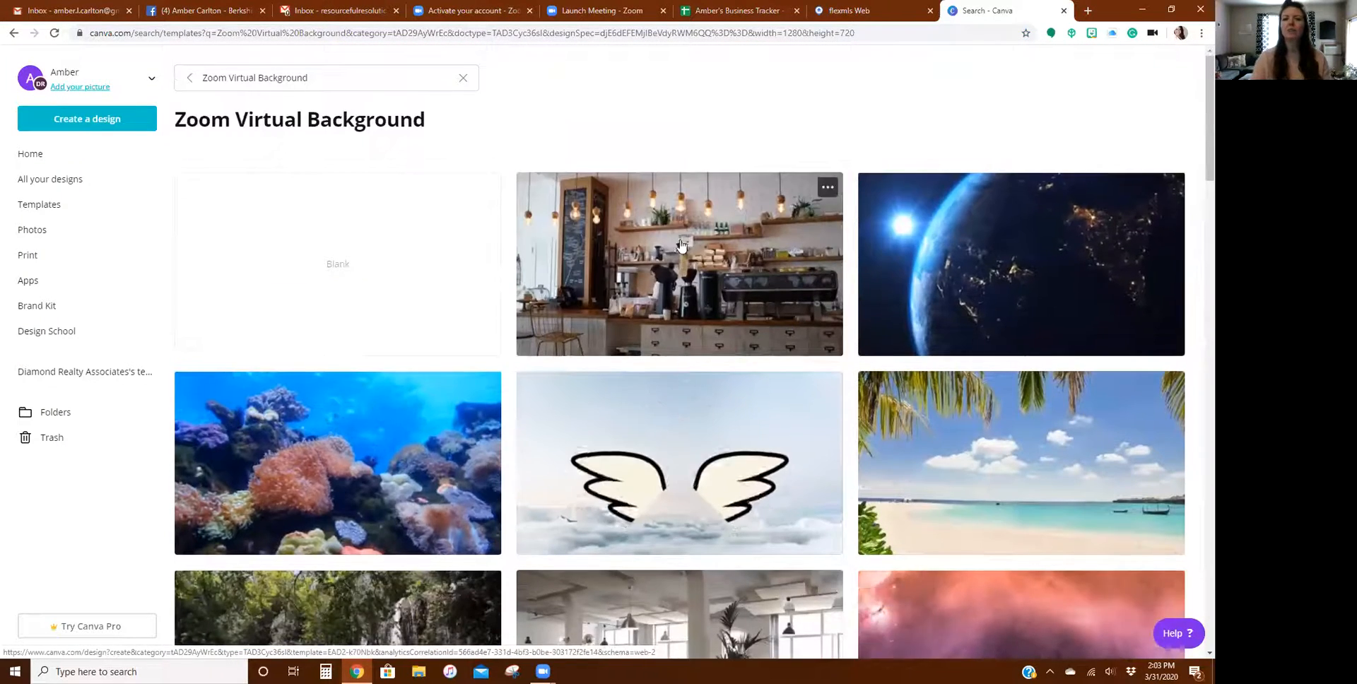
{"action": "left_click", "coordinate": [656, 224]}
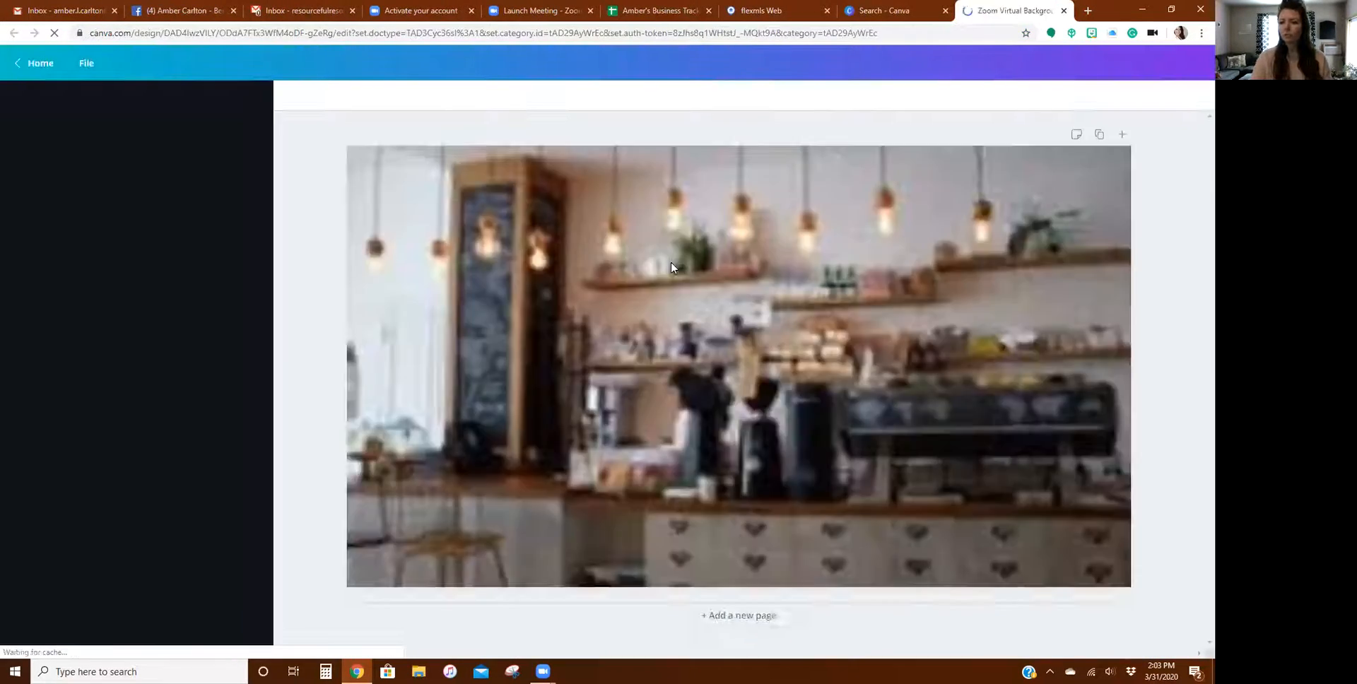
- Add a second page to the design and delete the café picture from it
{"action": "left_click", "coordinate": [1129, 63]}
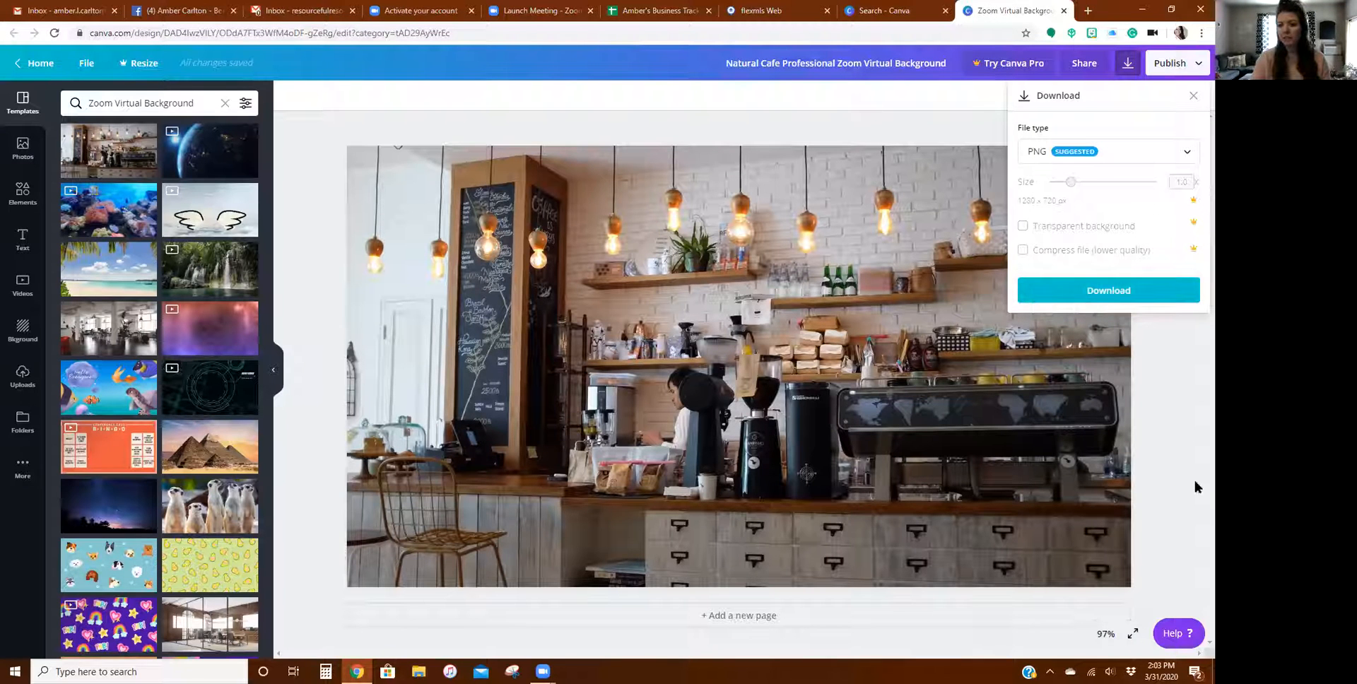
{"action": "left_click", "coordinate": [1117, 332]}
{"action": "left_click", "coordinate": [703, 618]}
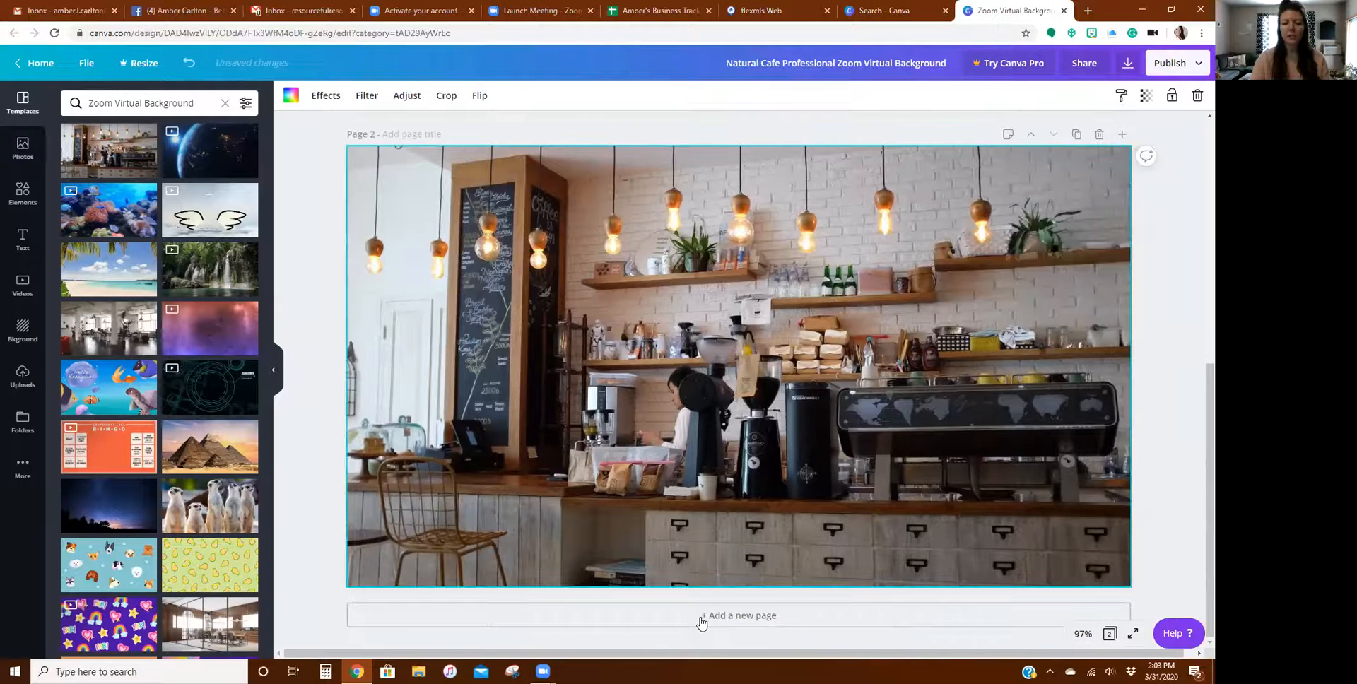
{"action": "key", "text": "Delete"}
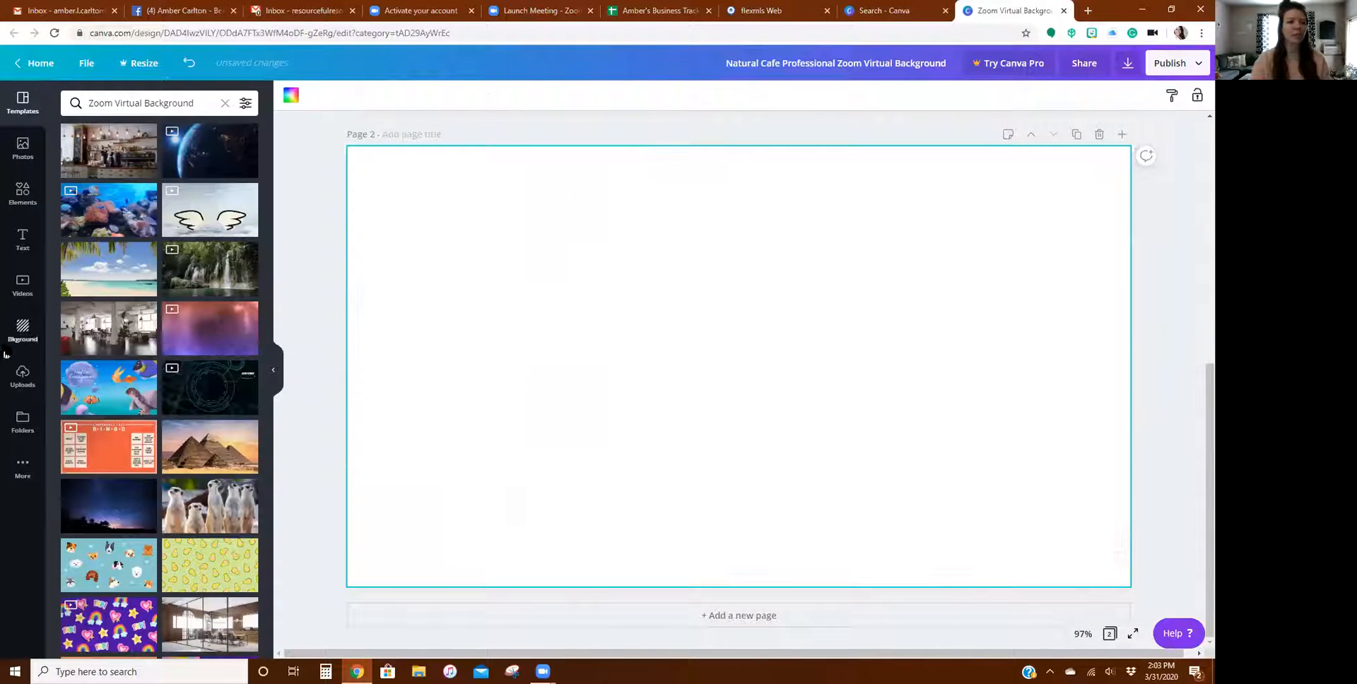
- Fill page 2 with the single-image grid and duplicate that page twice to make pages 3 and 4
{"action": "left_click", "coordinate": [11, 198]}
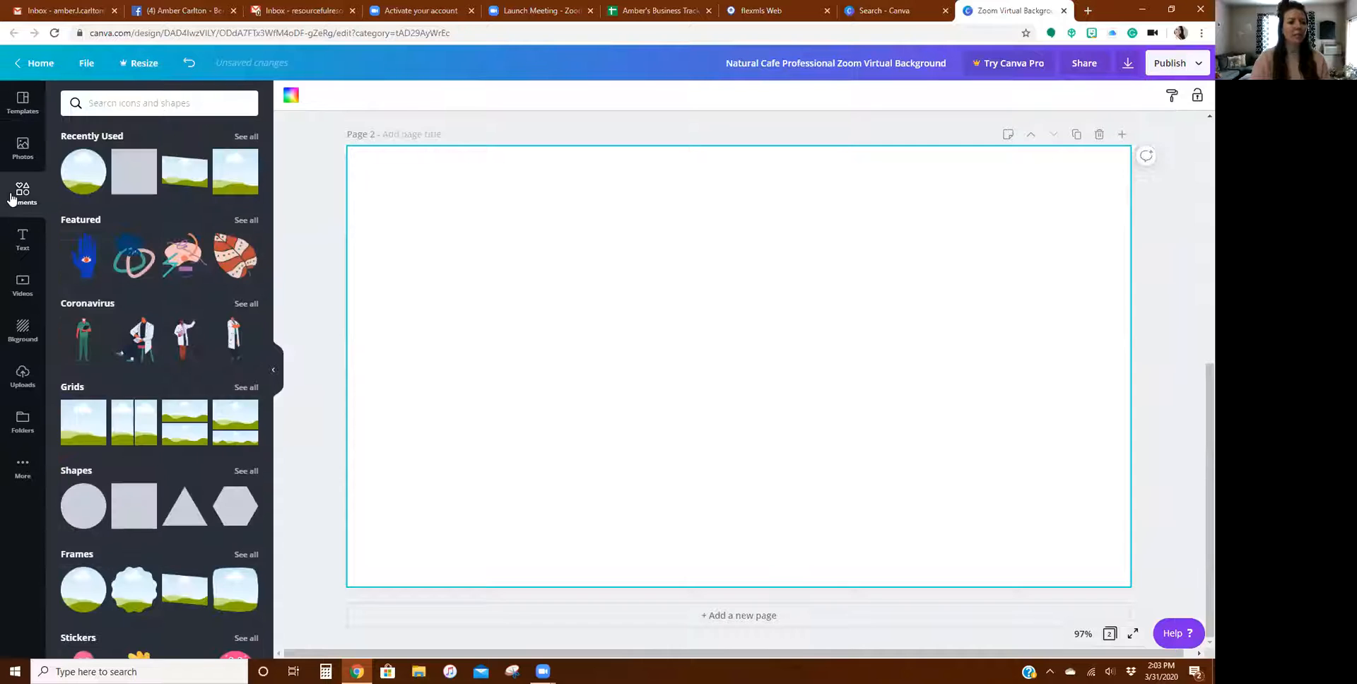
{"action": "left_click", "coordinate": [80, 420]}
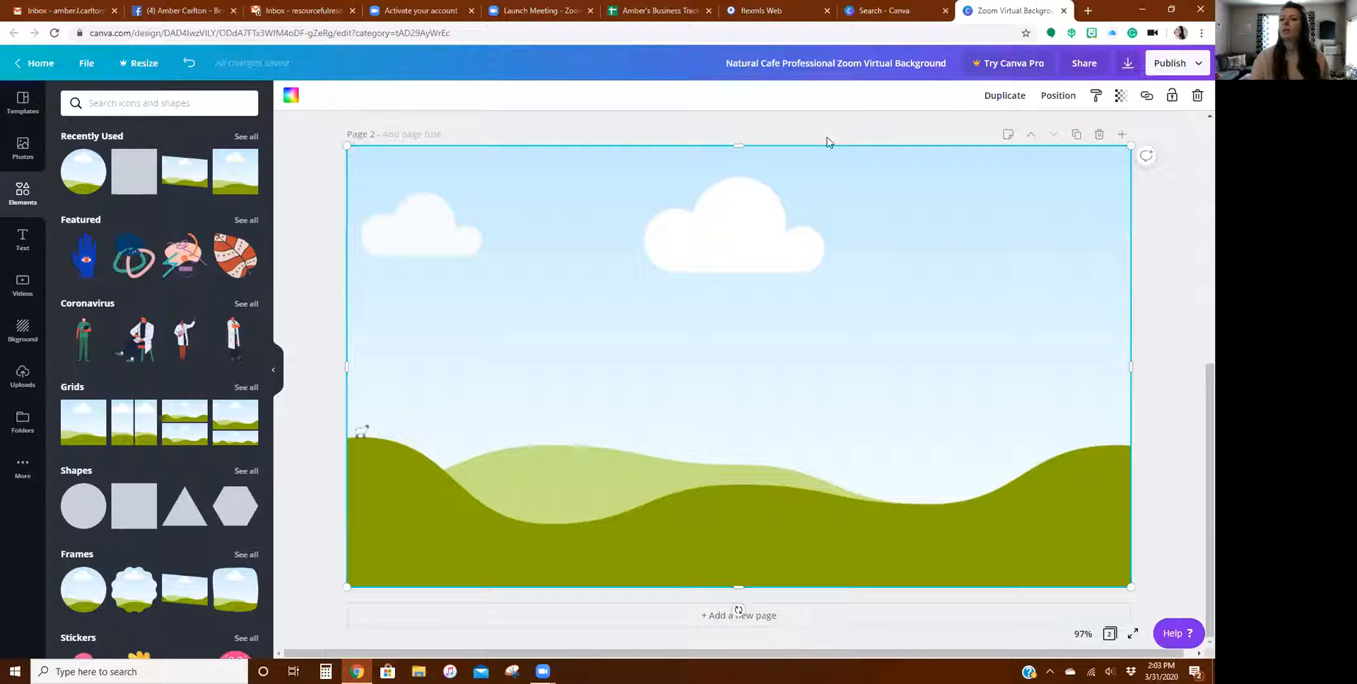
{"action": "left_click", "coordinate": [1077, 135]}
{"action": "left_click", "coordinate": [1077, 135]}
- Fill the grid on page 2 with the uploaded purple-to-cream gradient image bearing the round BHHS logo
{"action": "scroll", "coordinate": [788, 304], "scroll_direction": "up", "scroll_amount": 10}
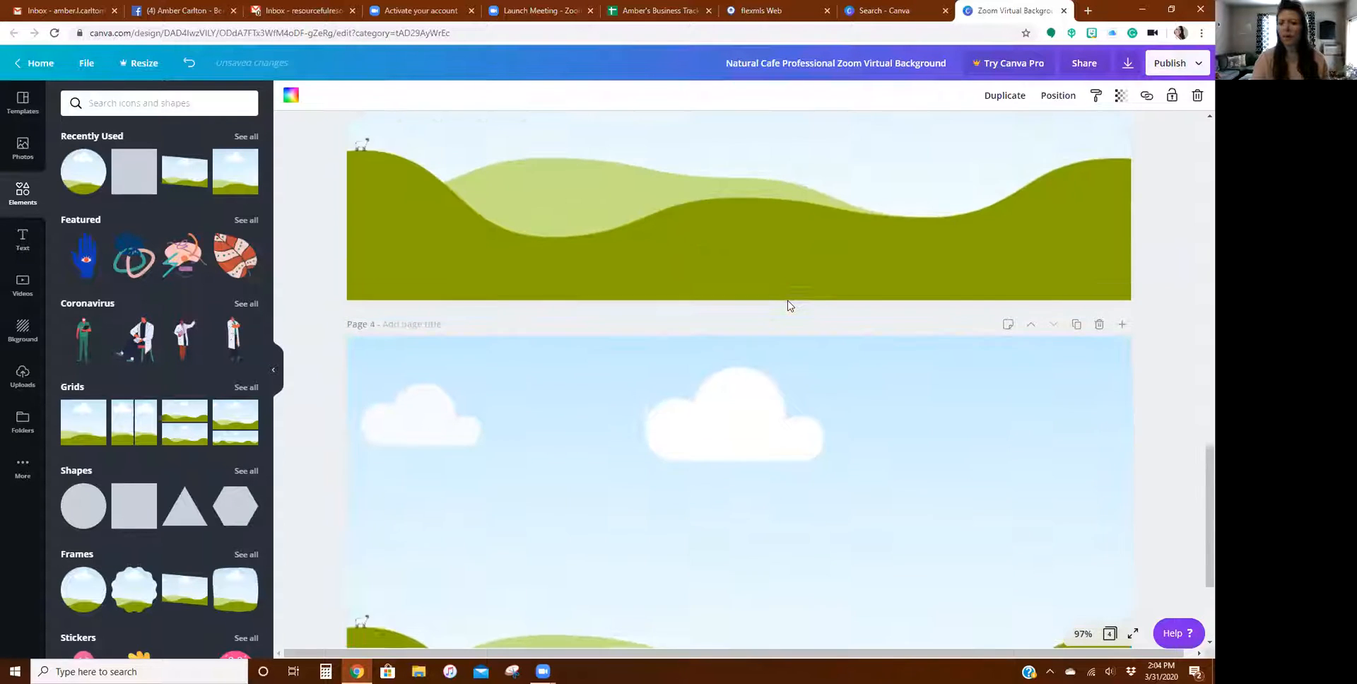
{"action": "scroll", "coordinate": [788, 304], "scroll_direction": "up", "scroll_amount": 4}
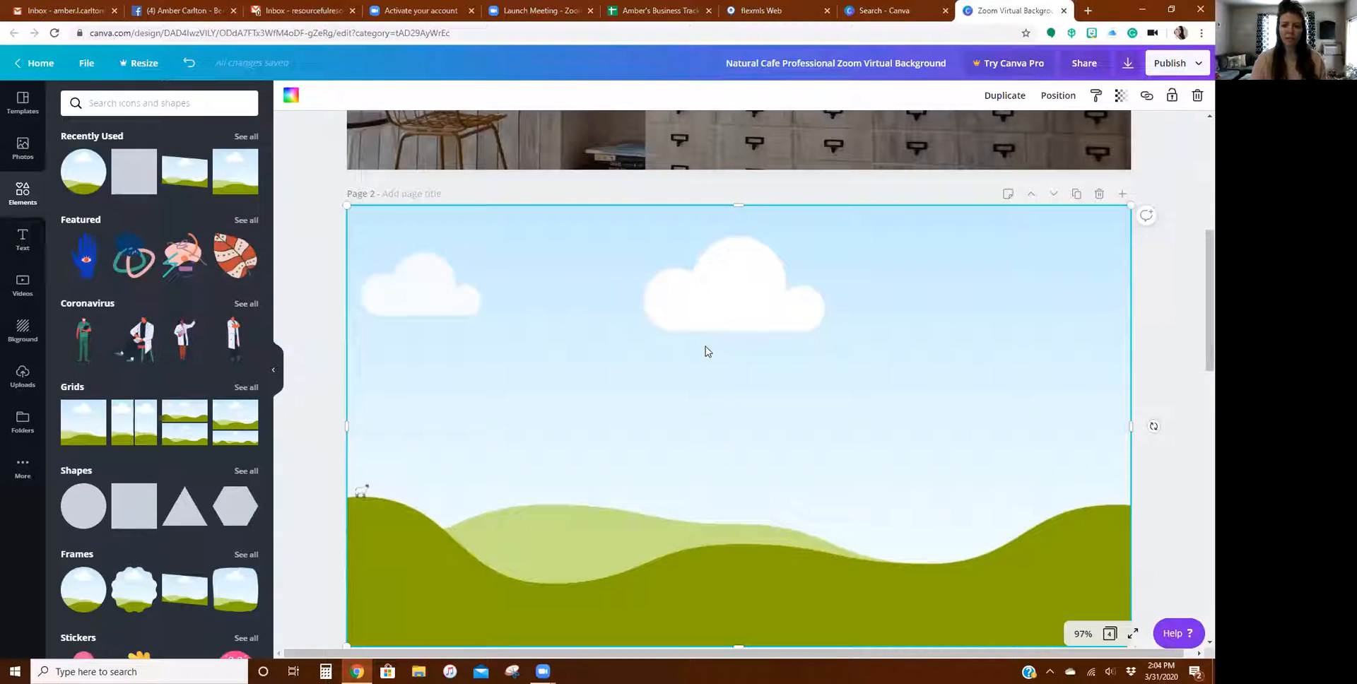
{"action": "left_click", "coordinate": [22, 382]}
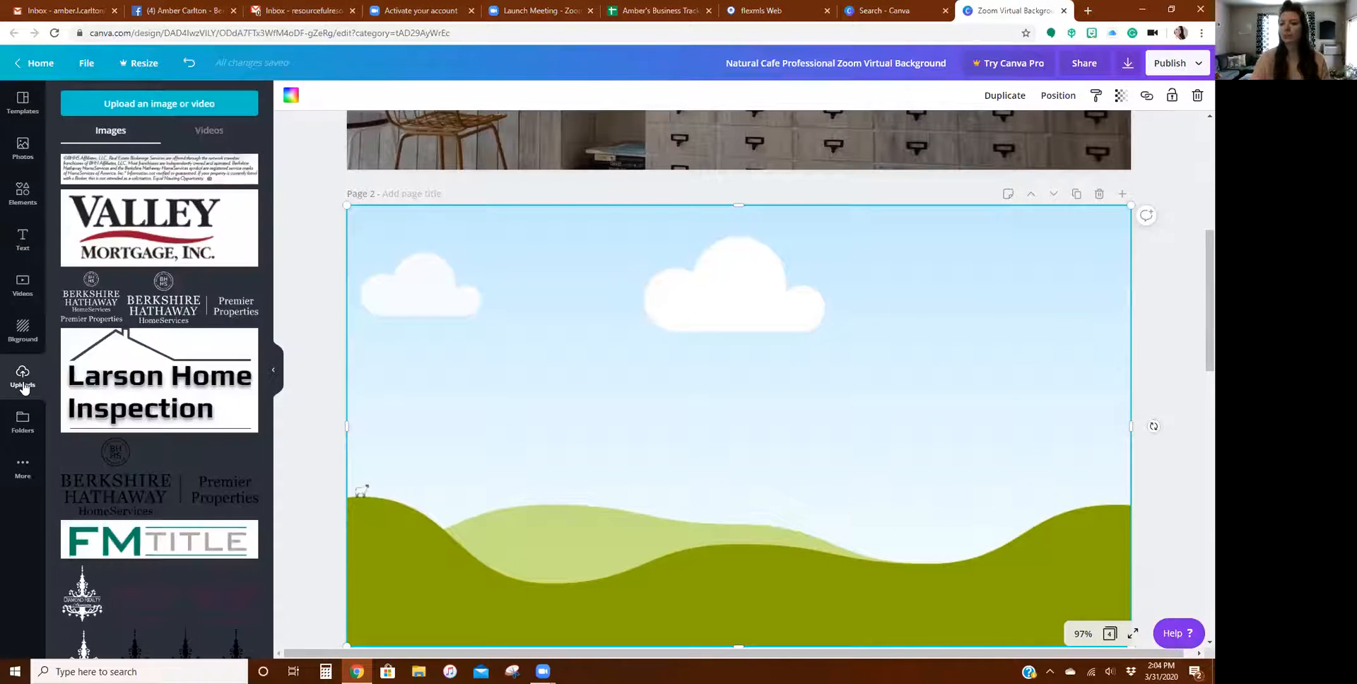
{"action": "scroll", "coordinate": [113, 399], "scroll_direction": "down", "scroll_amount": 5}
{"action": "scroll", "coordinate": [113, 400], "scroll_direction": "down", "scroll_amount": 7}
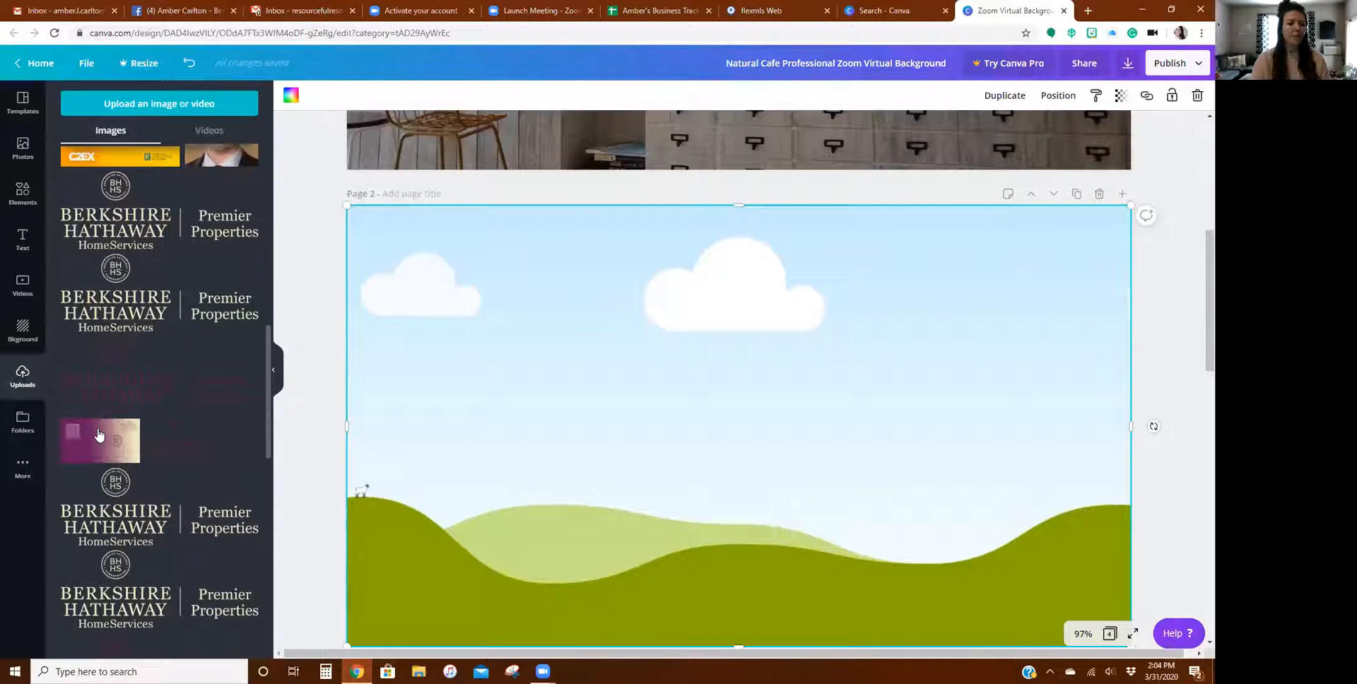
{"action": "left_click", "coordinate": [99, 435]}
{"action": "left_click_drag", "start_coordinate": [727, 442], "coordinate": [714, 396]}
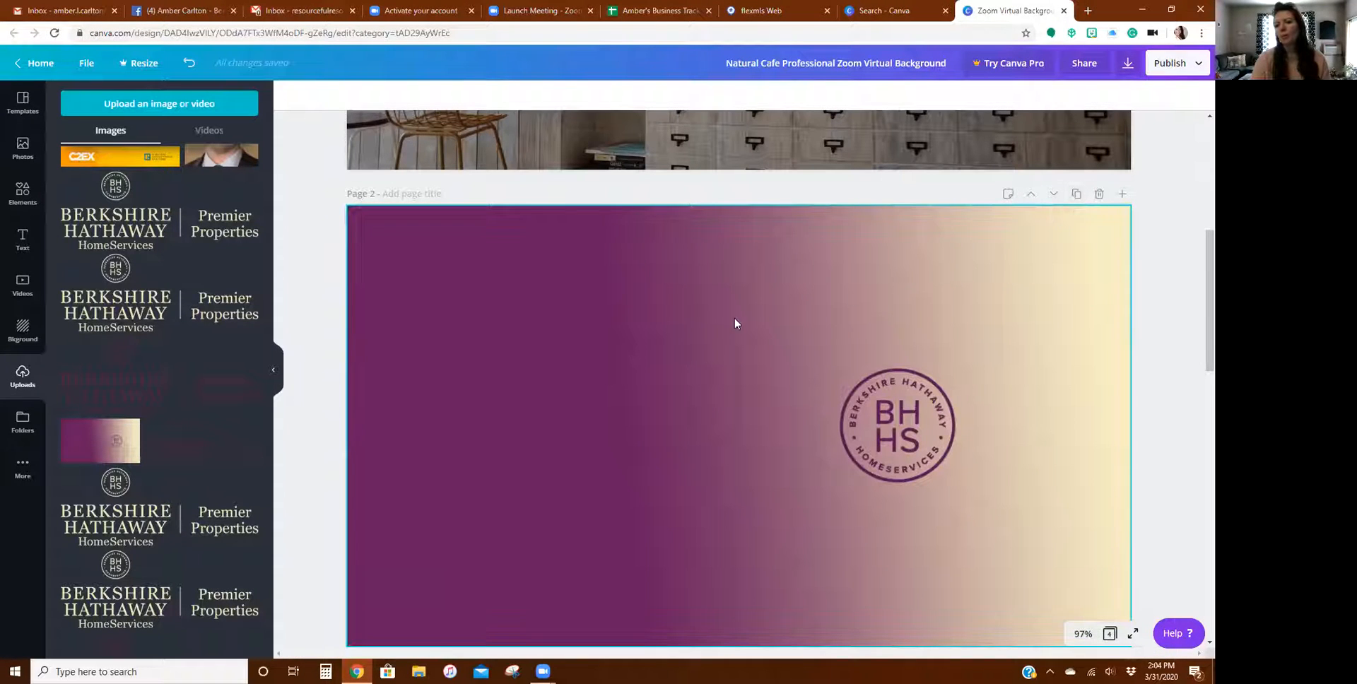
- Search the photos for "beaches" and fill the grid on page 3 with the orange and teal ocean sunset photo
{"action": "scroll", "coordinate": [735, 324], "scroll_direction": "down", "scroll_amount": 5}
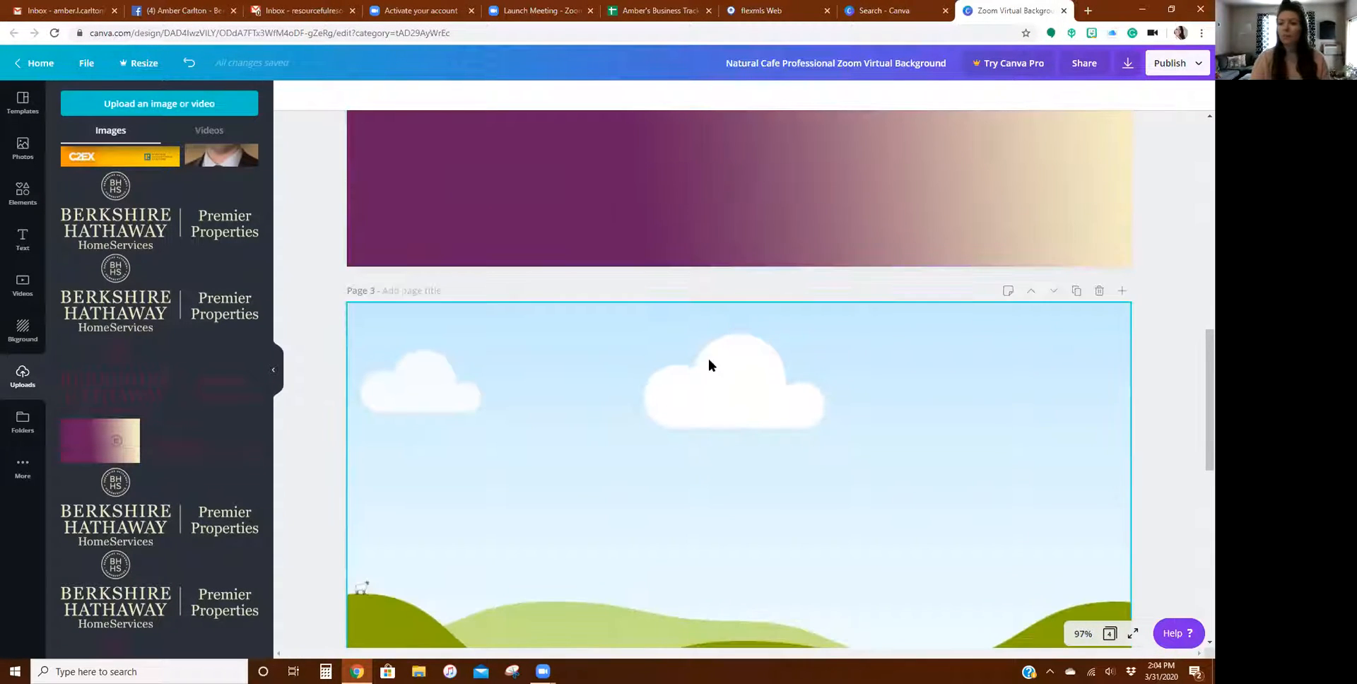
{"action": "scroll", "coordinate": [708, 358], "scroll_direction": "down", "scroll_amount": 2}
{"action": "left_click", "coordinate": [708, 358]}
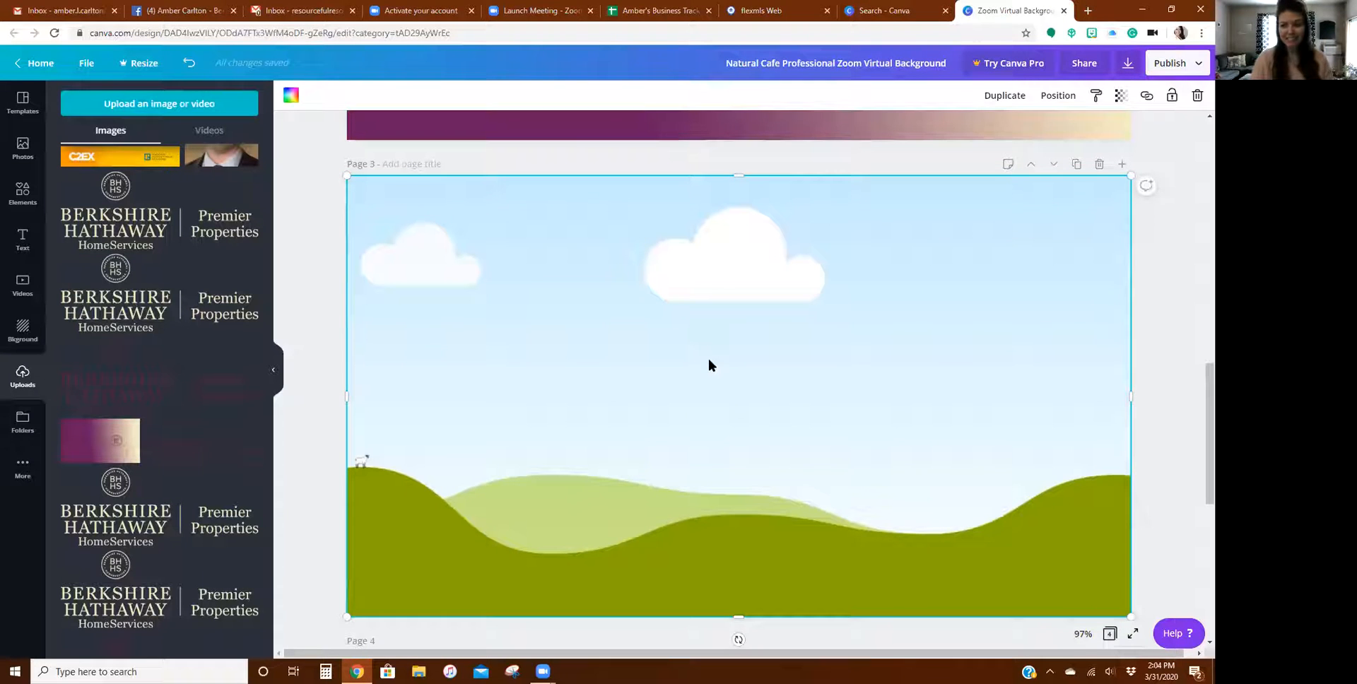
{"action": "left_click", "coordinate": [22, 145]}
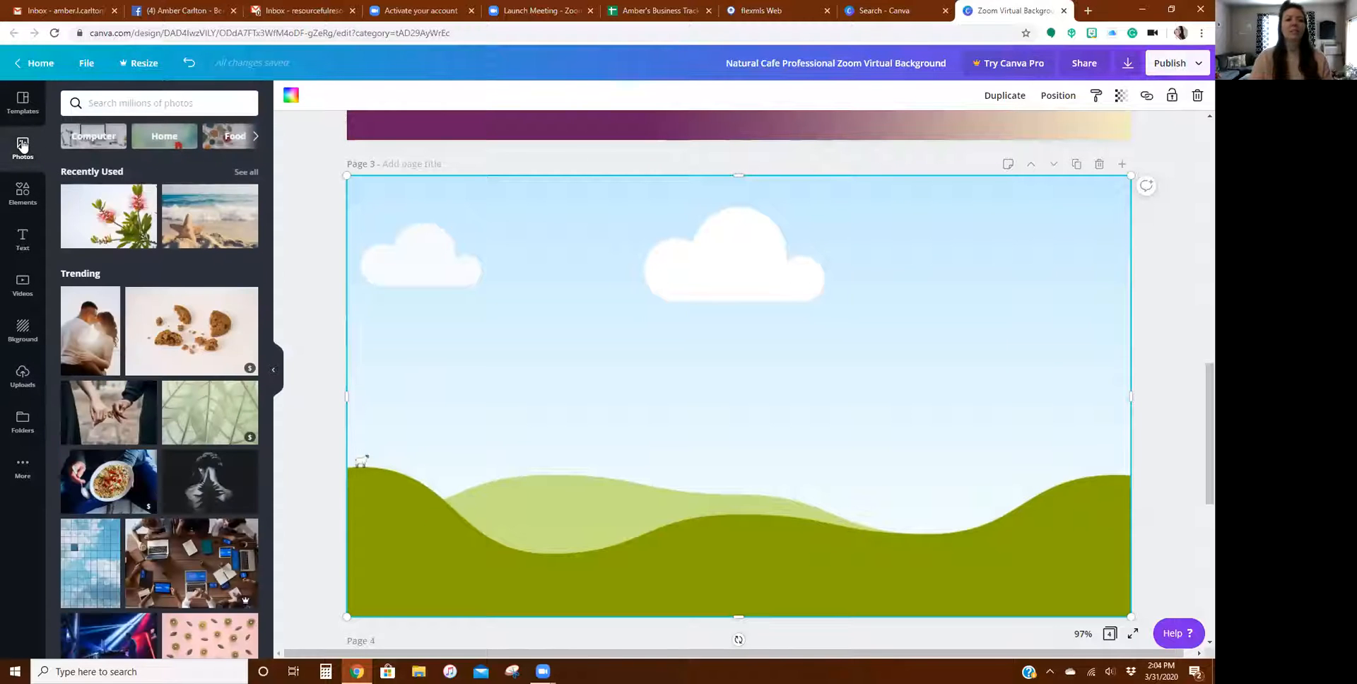
{"action": "left_click", "coordinate": [125, 100]}
{"action": "type", "text": "beaches"}
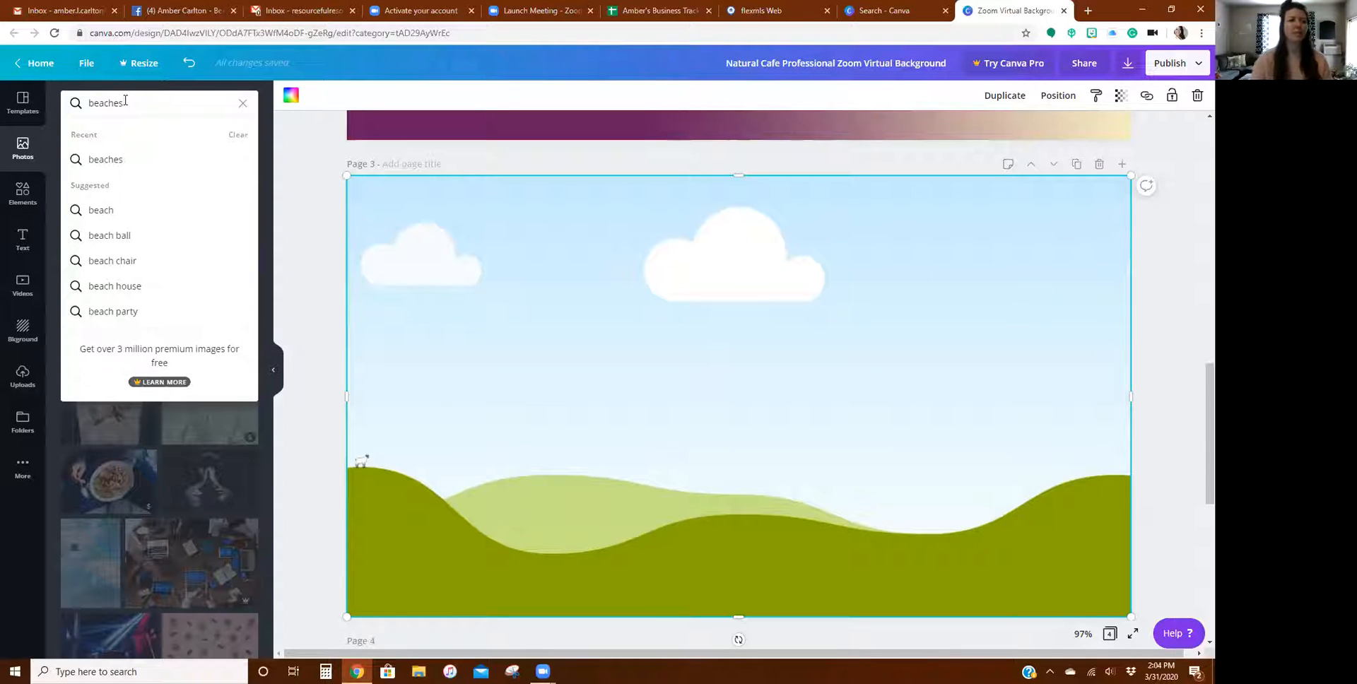
{"action": "left_click", "coordinate": [134, 158]}
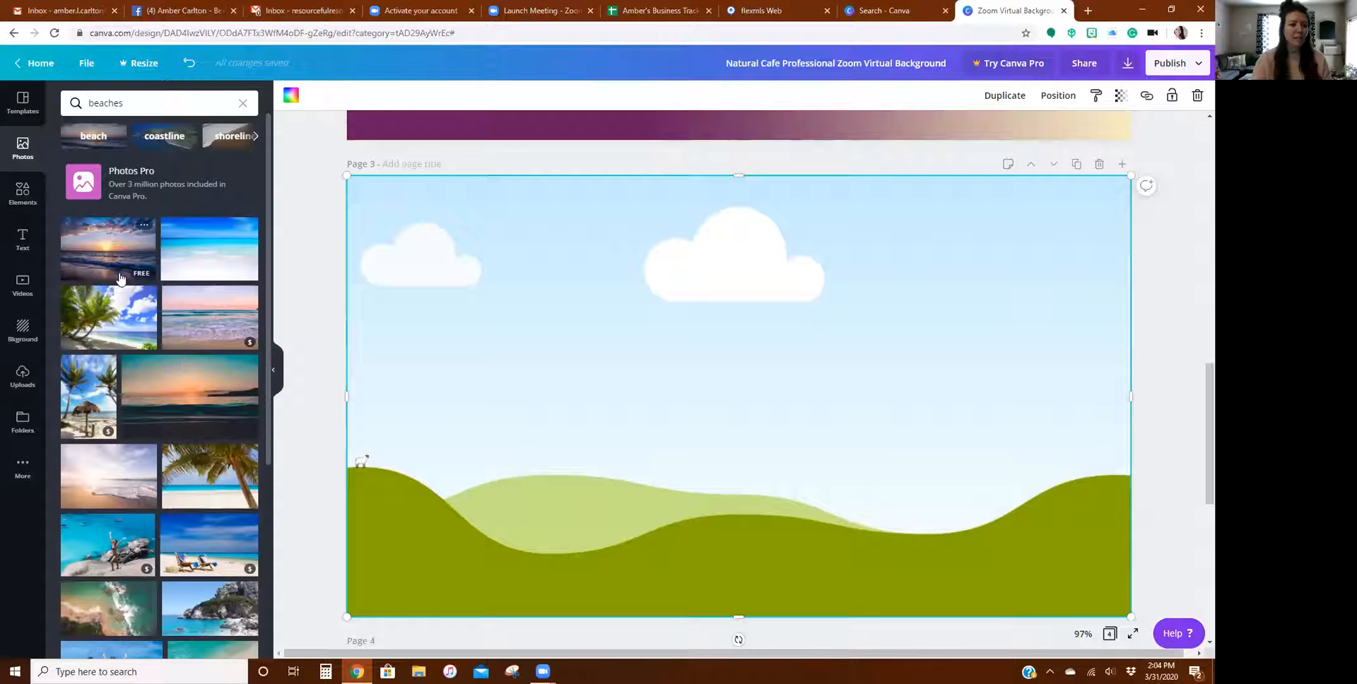
{"action": "left_click", "coordinate": [176, 404]}
{"action": "left_click_drag", "start_coordinate": [705, 368], "coordinate": [919, 412]}
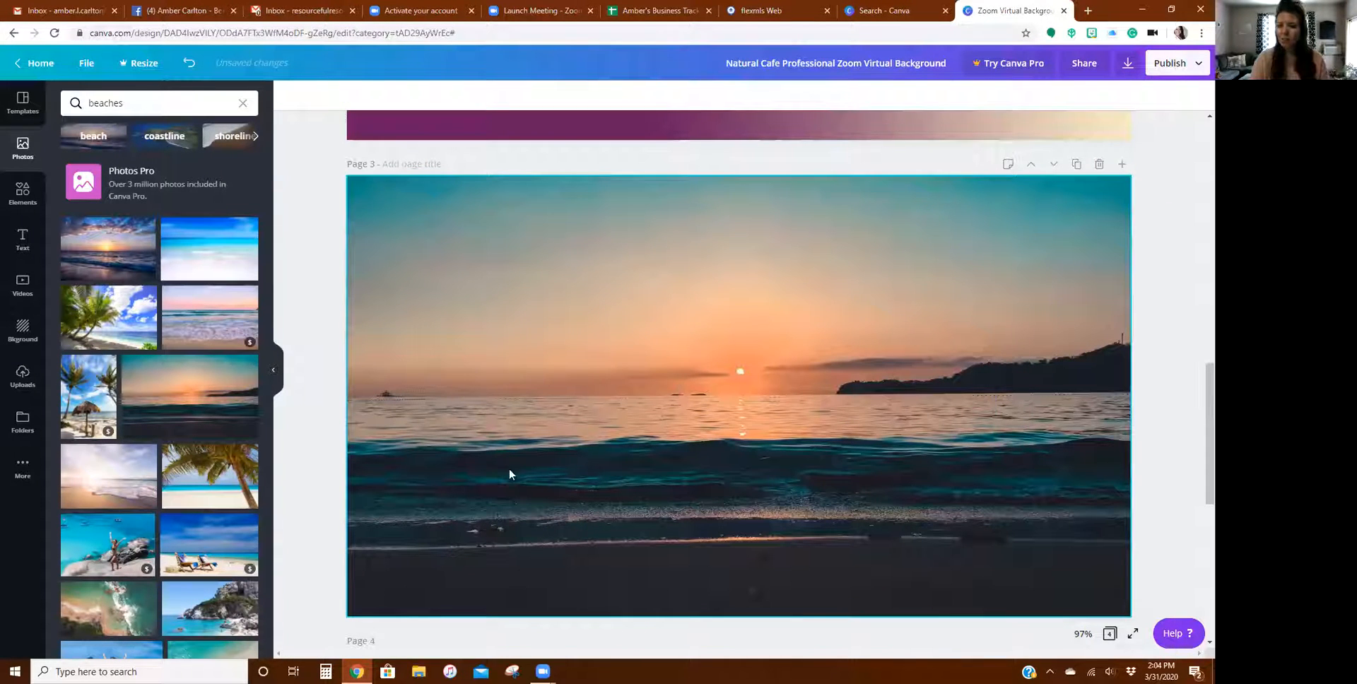
- Select the grid on page 4 and search the photos for "flowers"
{"action": "scroll", "coordinate": [773, 369], "scroll_direction": "down", "scroll_amount": 3}
{"action": "scroll", "coordinate": [736, 534], "scroll_direction": "down", "scroll_amount": 4}
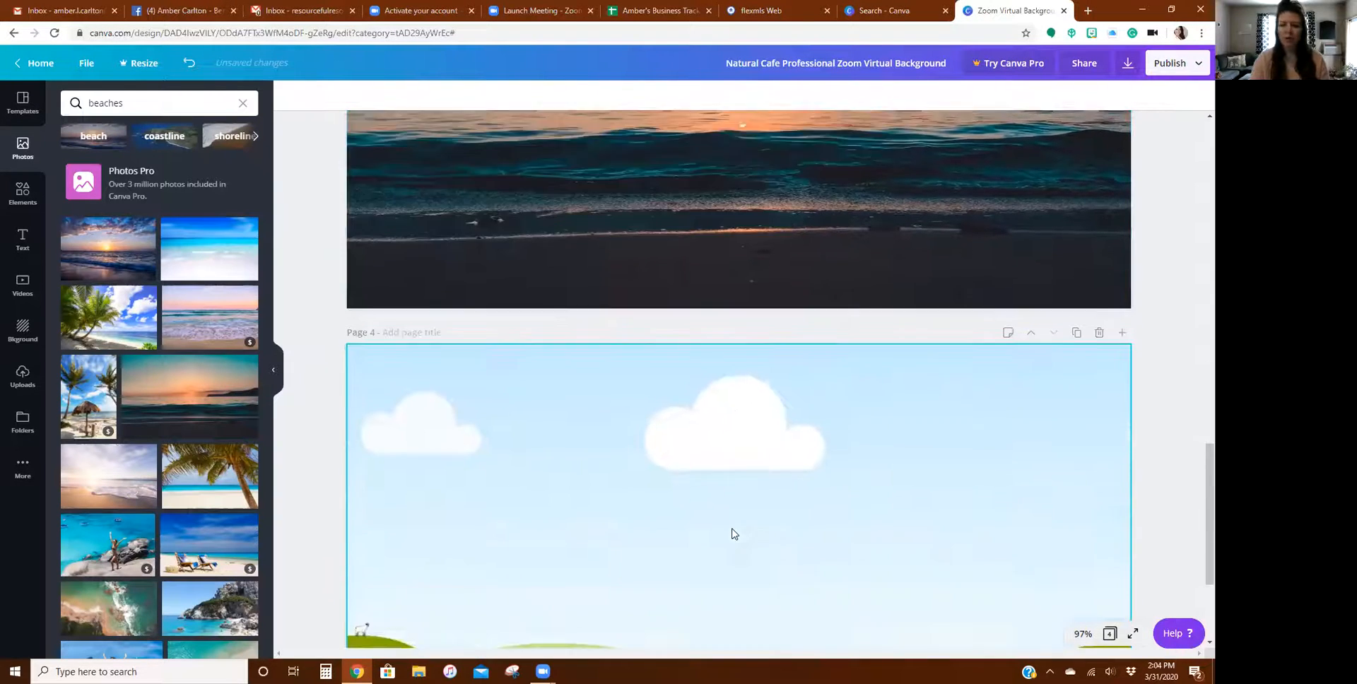
{"action": "left_click", "coordinate": [710, 492]}
{"action": "left_click", "coordinate": [141, 98]}
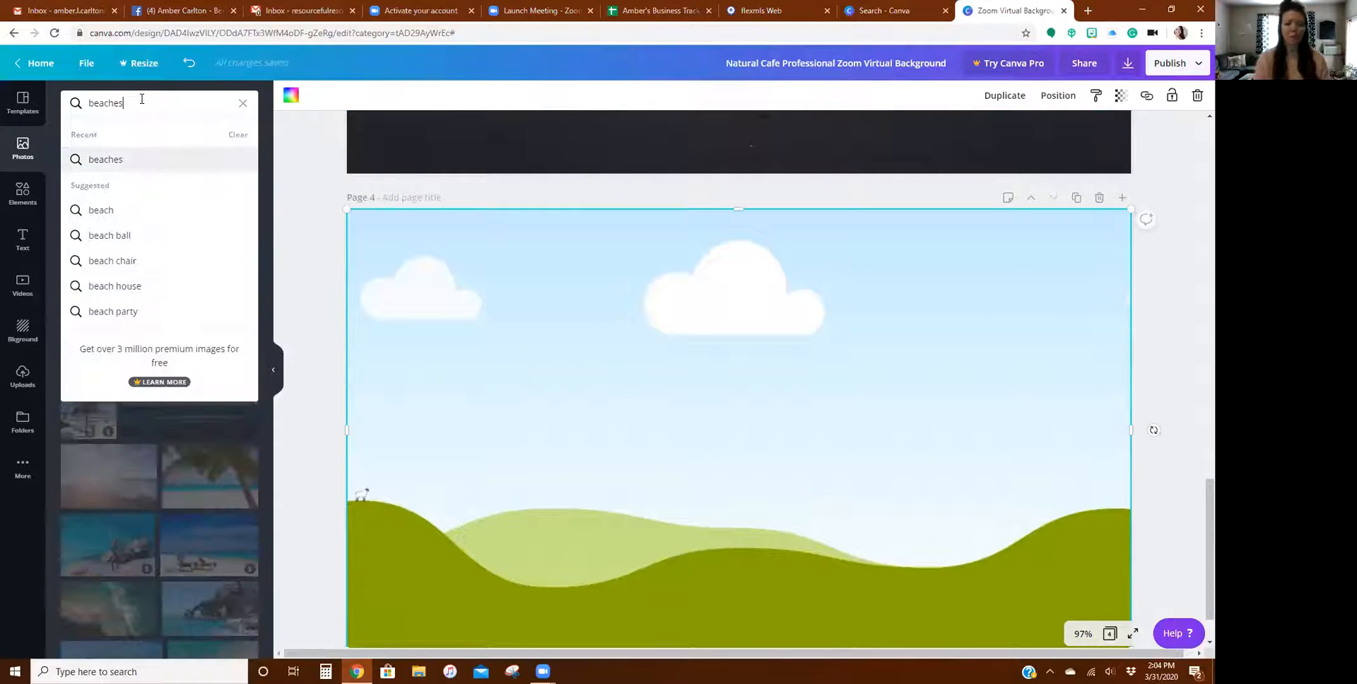
{"action": "key", "text": "BackSpace"}
{"action": "key", "text": "BackSpace"}
{"action": "key", "text": "BackSpace"}
{"action": "key", "text": "BackSpace"}
{"action": "key", "text": "BackSpace"}
{"action": "key", "text": "BackSpace"}
{"action": "key", "text": "BackSpace"}
{"action": "type", "text": "flowes"}
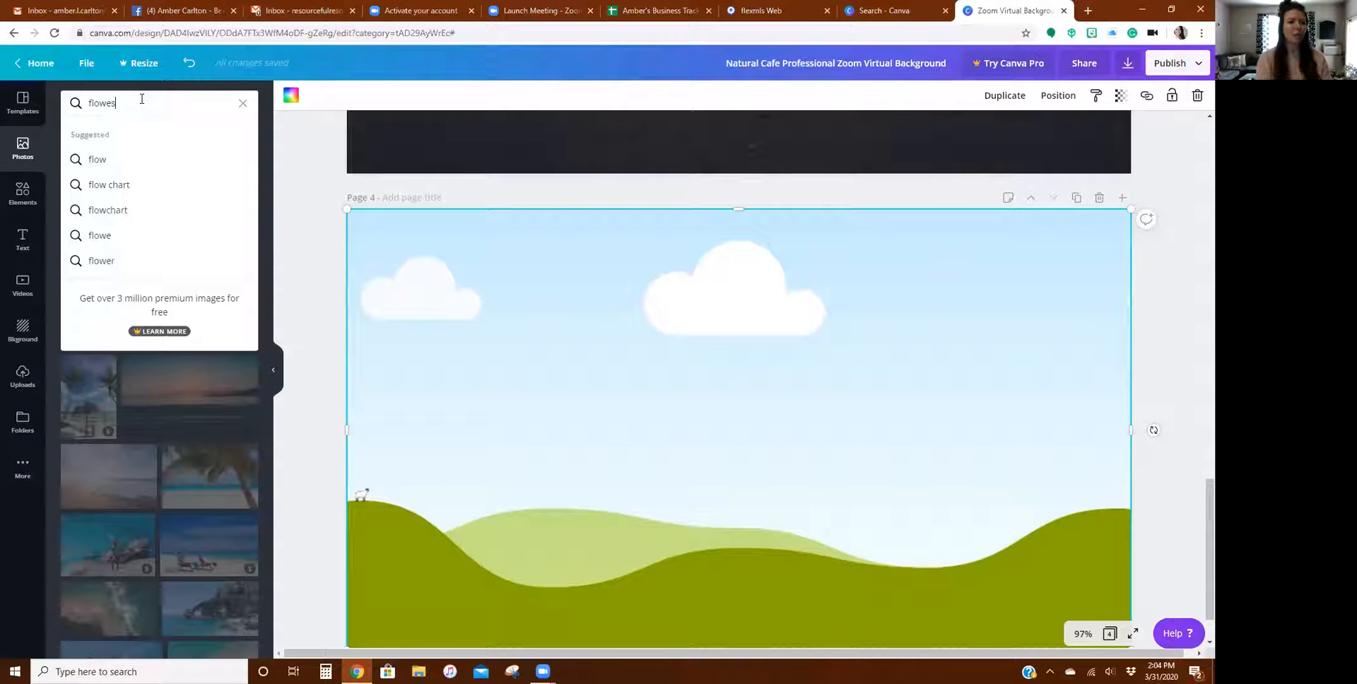
{"action": "key", "text": "BackSpace"}
{"action": "type", "text": "rs"}
{"action": "left_click", "coordinate": [139, 157]}
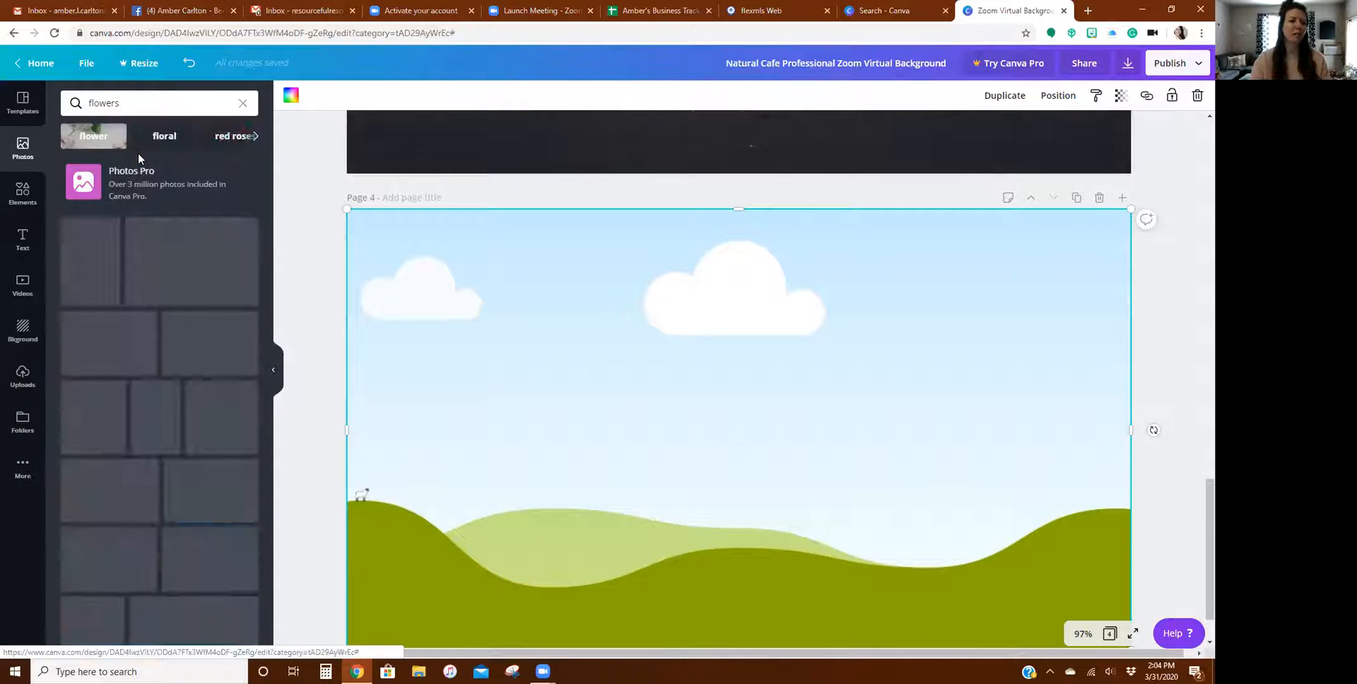
- Fill the grid on page 4 with the free photo of a tied bouquet on white wooden boards
{"action": "scroll", "coordinate": [131, 265], "scroll_direction": "down", "scroll_amount": 1}
{"action": "scroll", "coordinate": [130, 265], "scroll_direction": "down", "scroll_amount": 1}
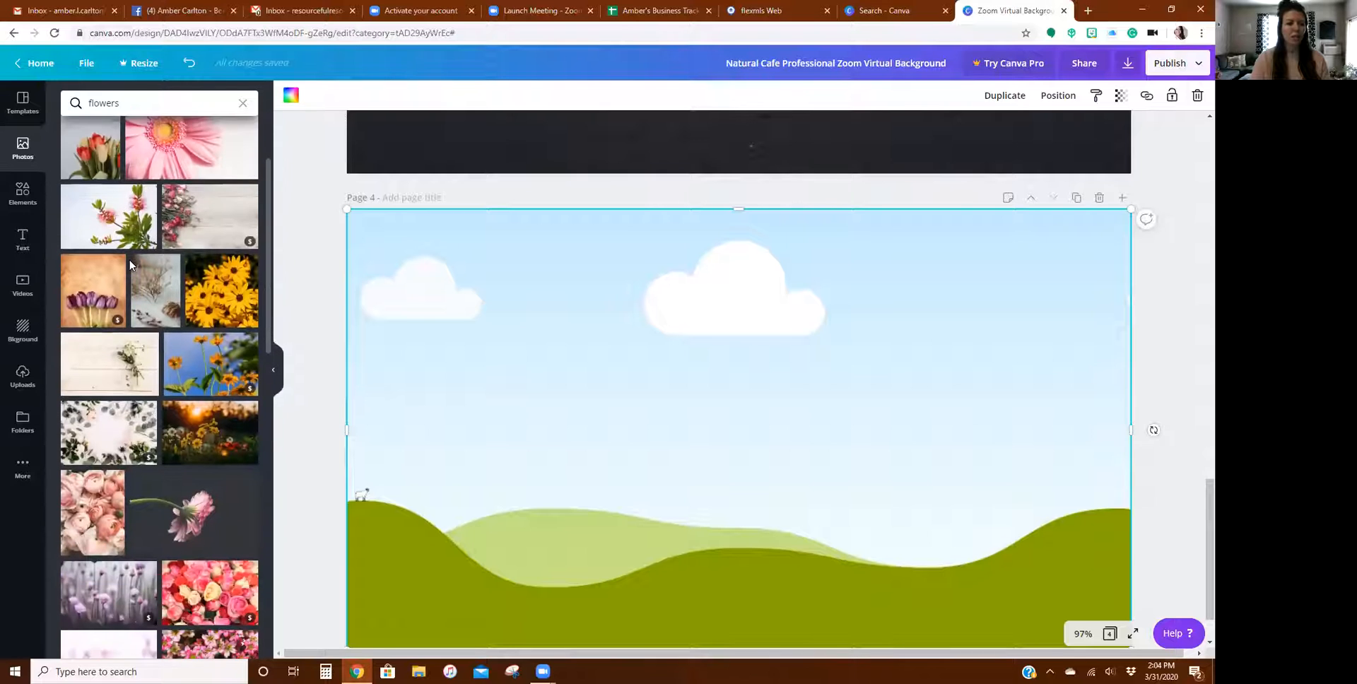
{"action": "scroll", "coordinate": [130, 265], "scroll_direction": "down", "scroll_amount": 1}
{"action": "left_click", "coordinate": [123, 297]}
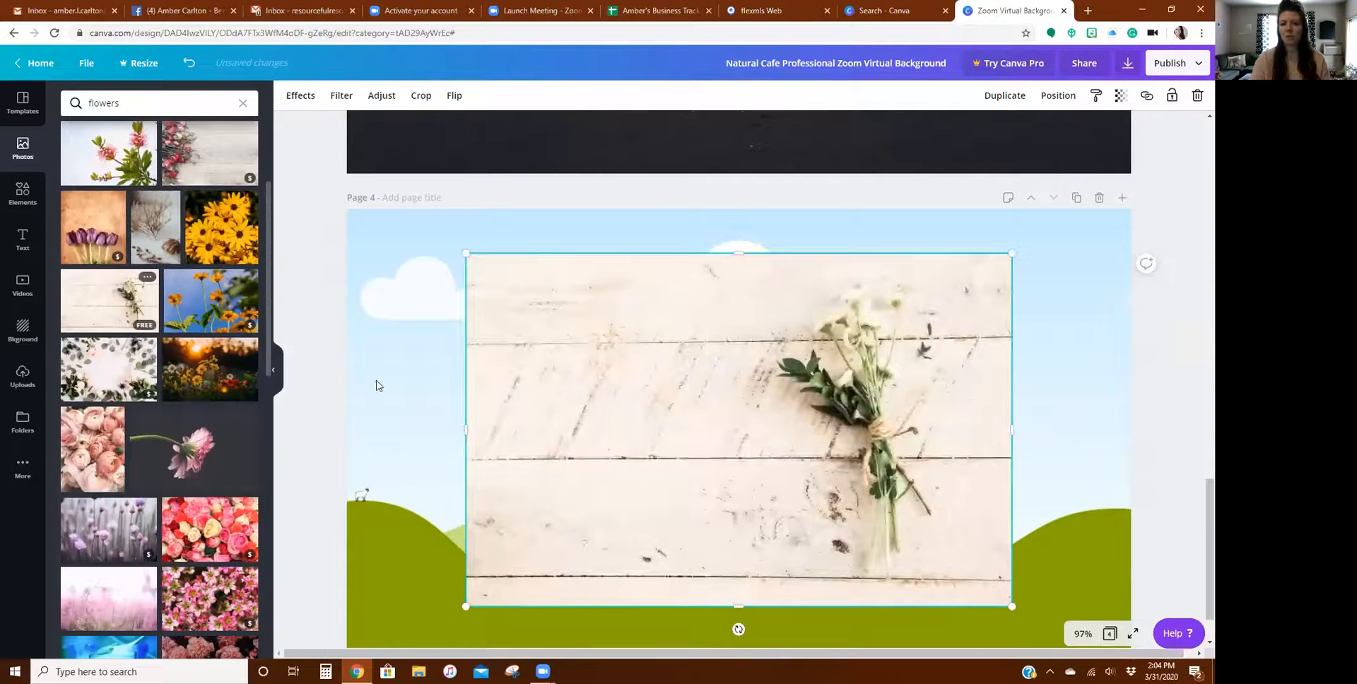
{"action": "left_click_drag", "start_coordinate": [707, 378], "coordinate": [726, 417]}
- Download all four pages as PNG, dismiss the Canva Pro trial offer, and open the downloaded zip file
{"action": "scroll", "coordinate": [807, 463], "scroll_direction": "down", "scroll_amount": 1}
{"action": "scroll", "coordinate": [807, 463], "scroll_direction": "up", "scroll_amount": 1}
{"action": "scroll", "coordinate": [808, 463], "scroll_direction": "up", "scroll_amount": 12}
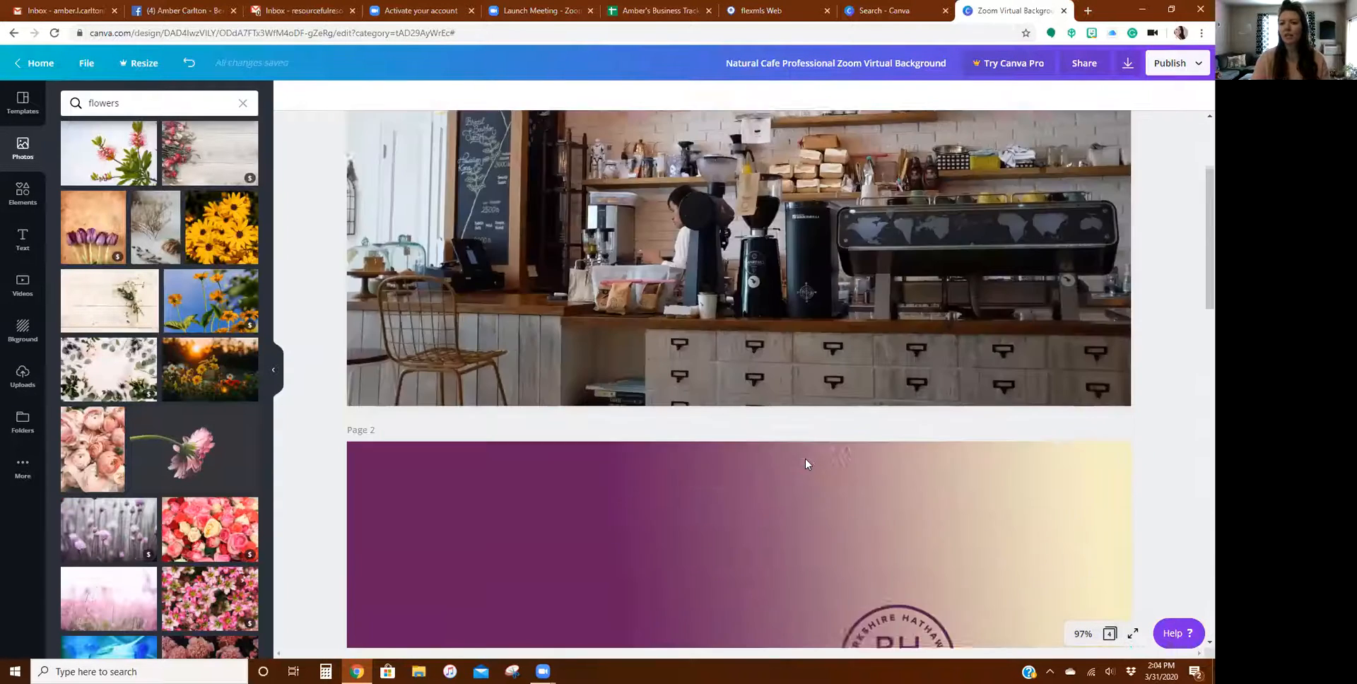
{"action": "scroll", "coordinate": [806, 463], "scroll_direction": "up", "scroll_amount": 2}
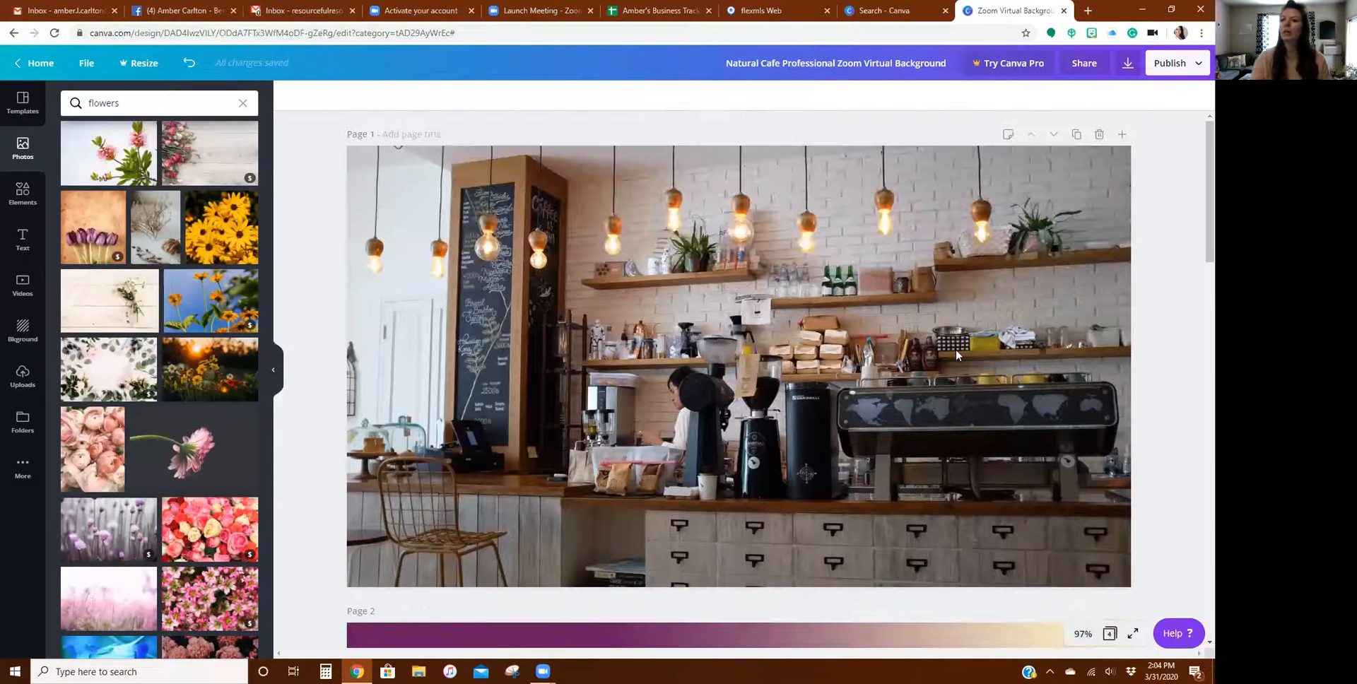
{"action": "left_click", "coordinate": [1127, 65]}
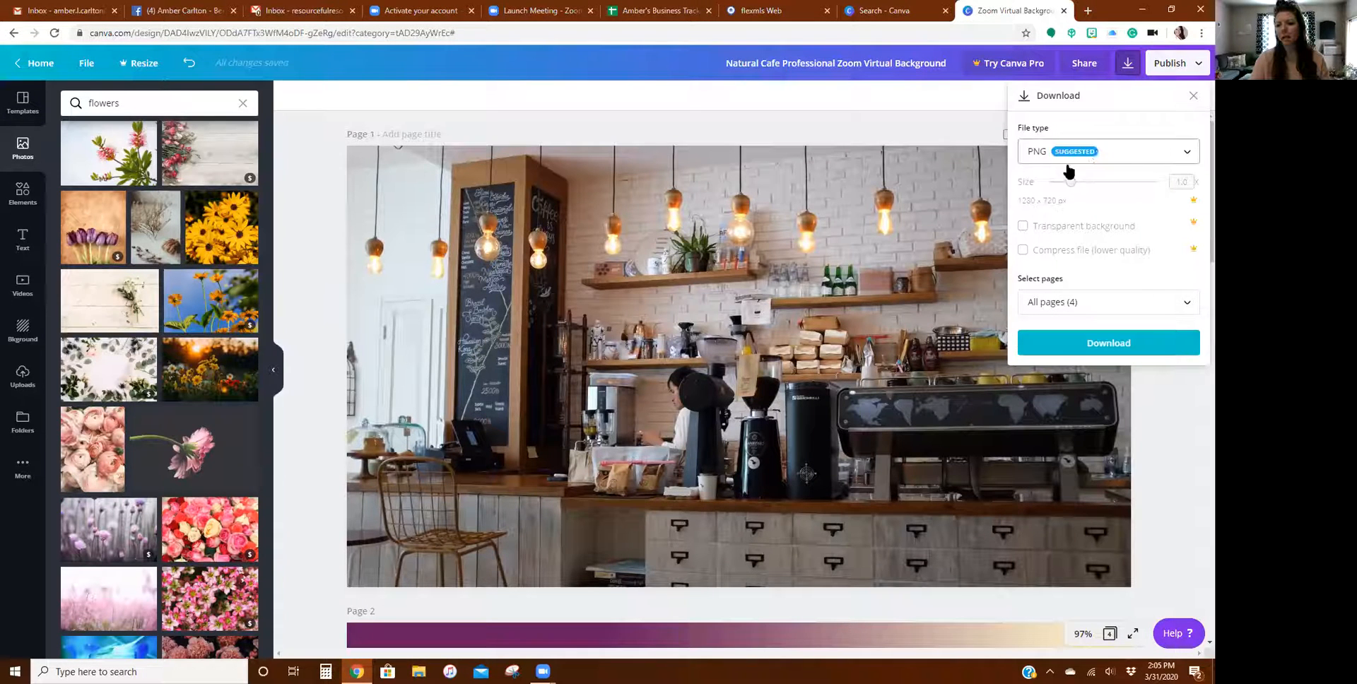
{"action": "left_click", "coordinate": [1061, 343]}
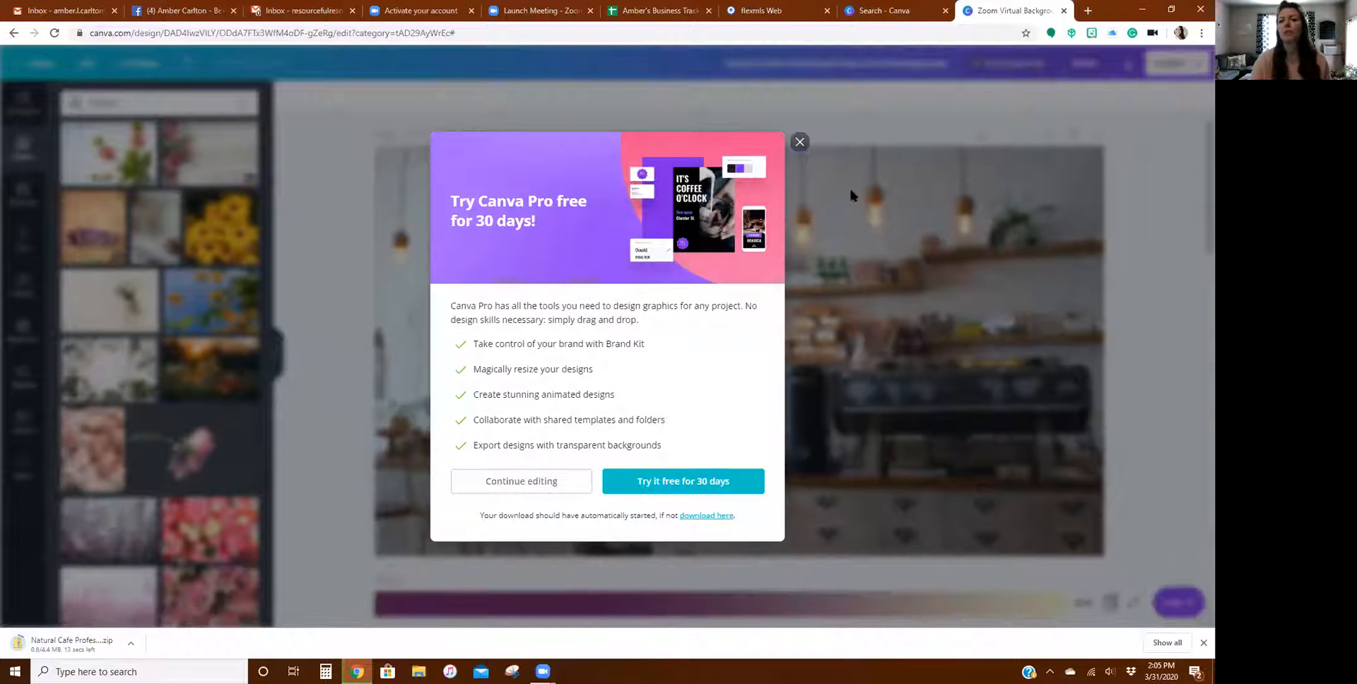
{"action": "left_click", "coordinate": [799, 141]}
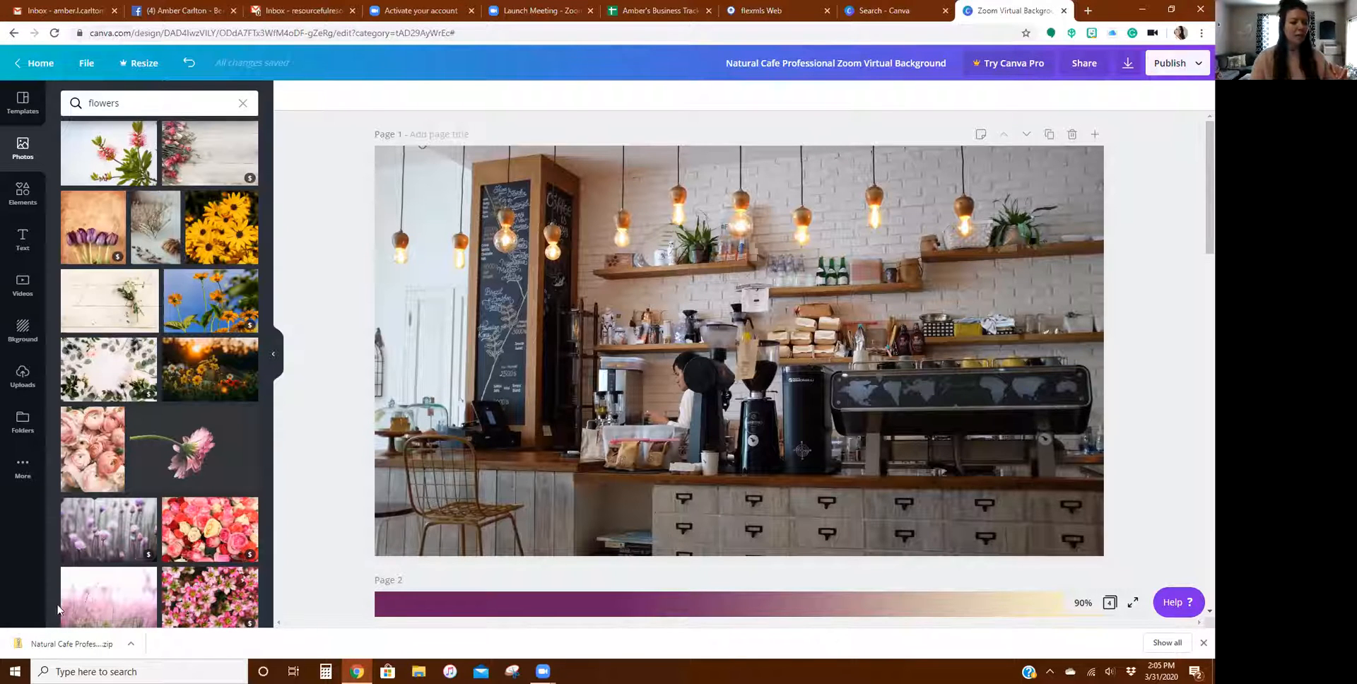
{"action": "left_click", "coordinate": [57, 637]}
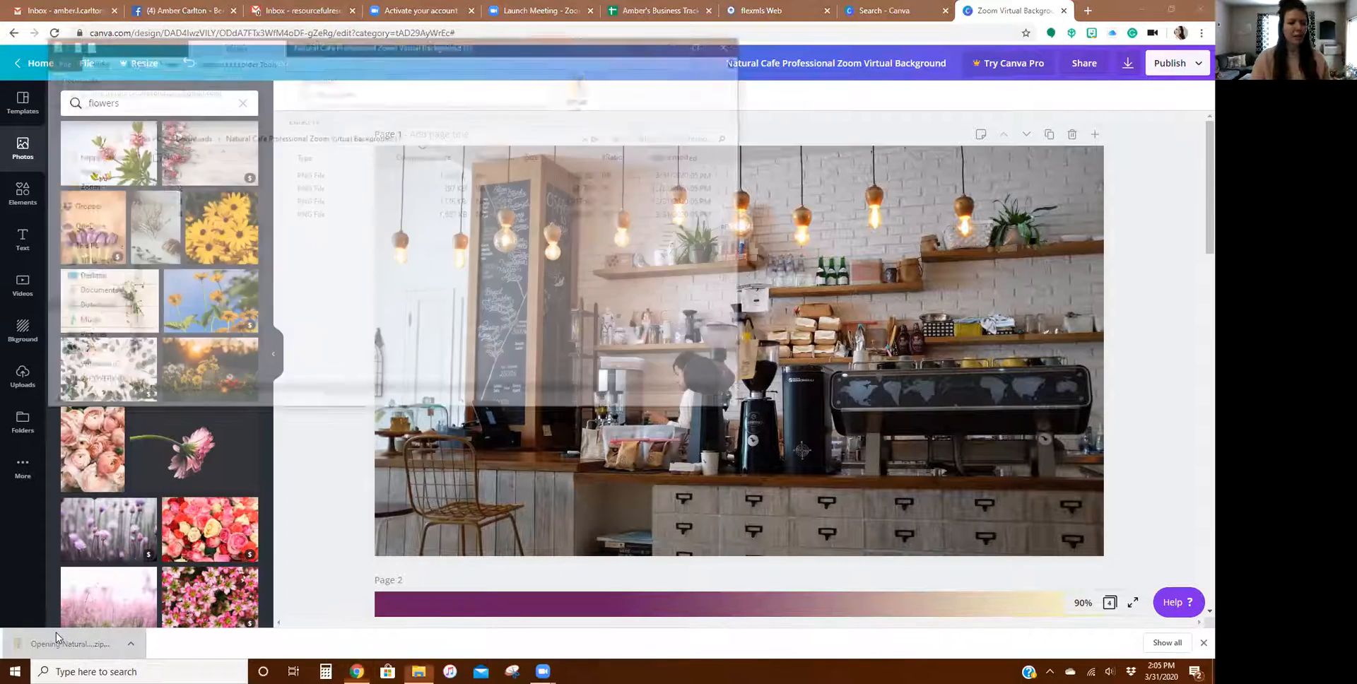
- Extract all four PNG files from the zip into a folder in Downloads and close both File Explorer windows
{"action": "left_click", "coordinate": [150, 157]}
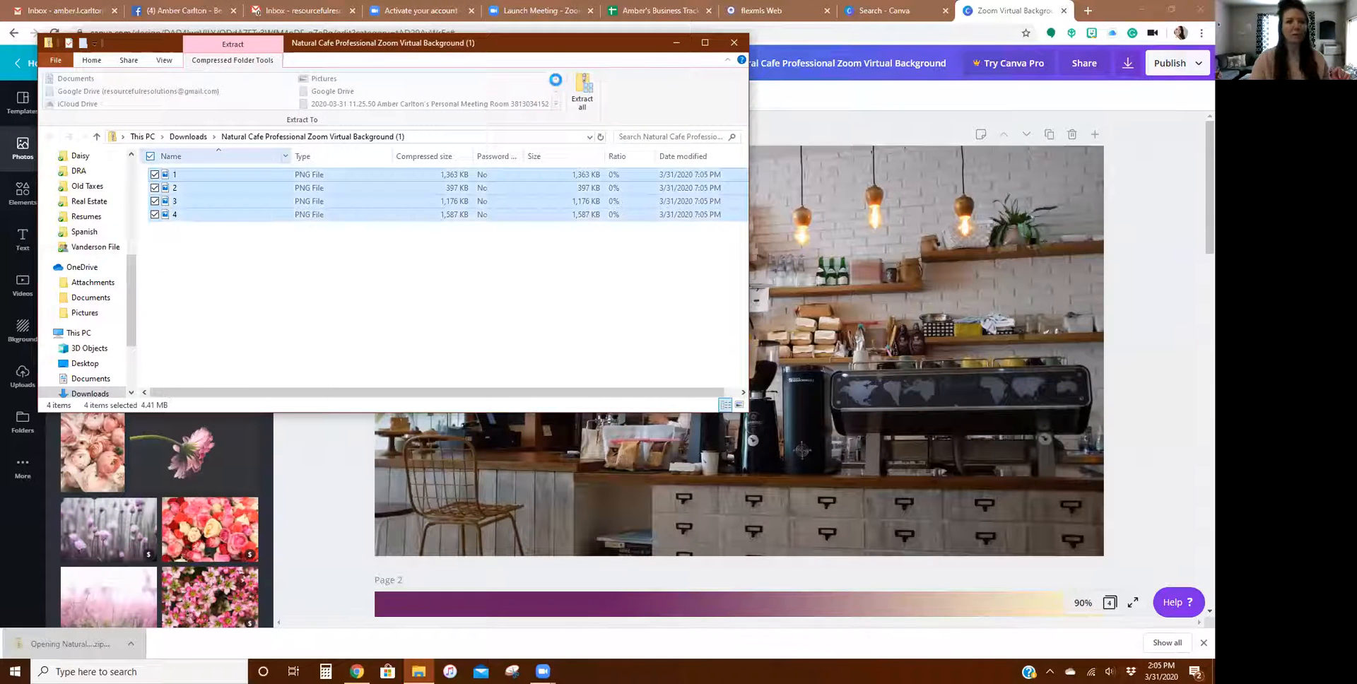
{"action": "left_click", "coordinate": [583, 91]}
{"action": "left_click", "coordinate": [719, 457]}
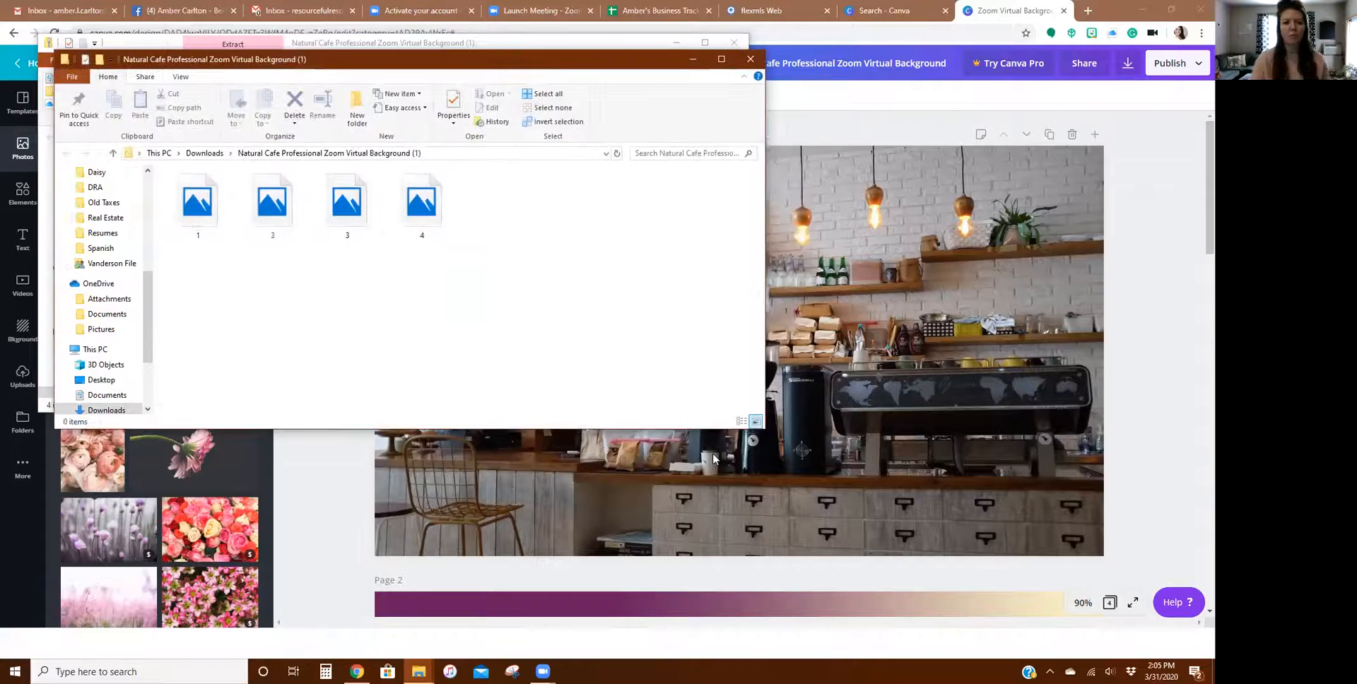
{"action": "left_click", "coordinate": [749, 59]}
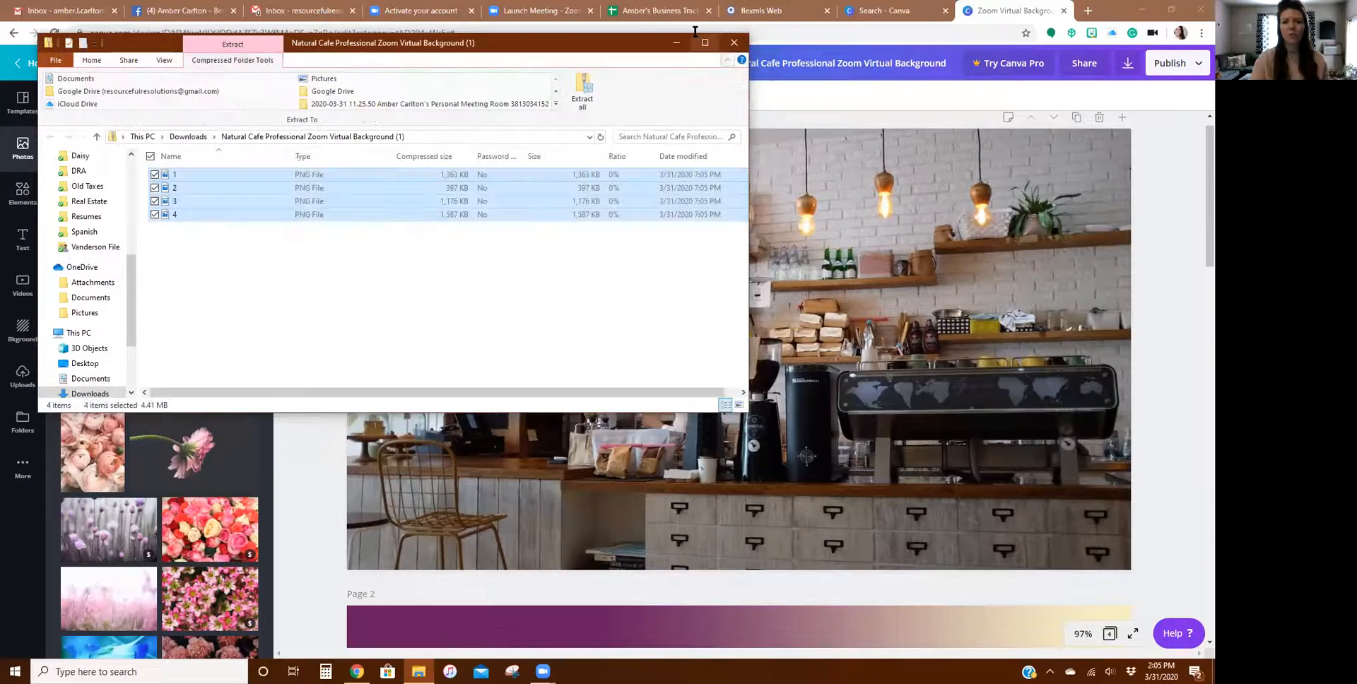
{"action": "left_click", "coordinate": [735, 44]}
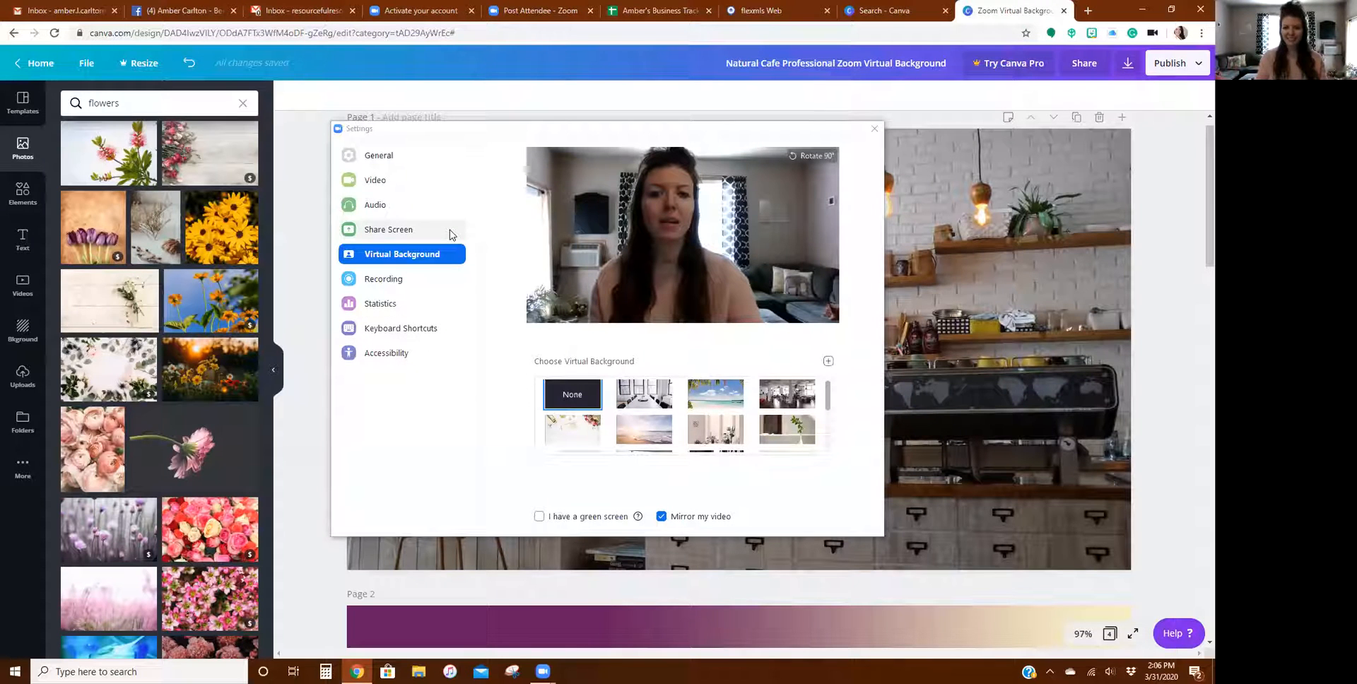
- In Zoom's settings, add images 3 and 4 from the Downloads folder "Natural Cafe Professional Zoom Virtual Background (1)" as virtual backgrounds
{"action": "left_click", "coordinate": [829, 362]}
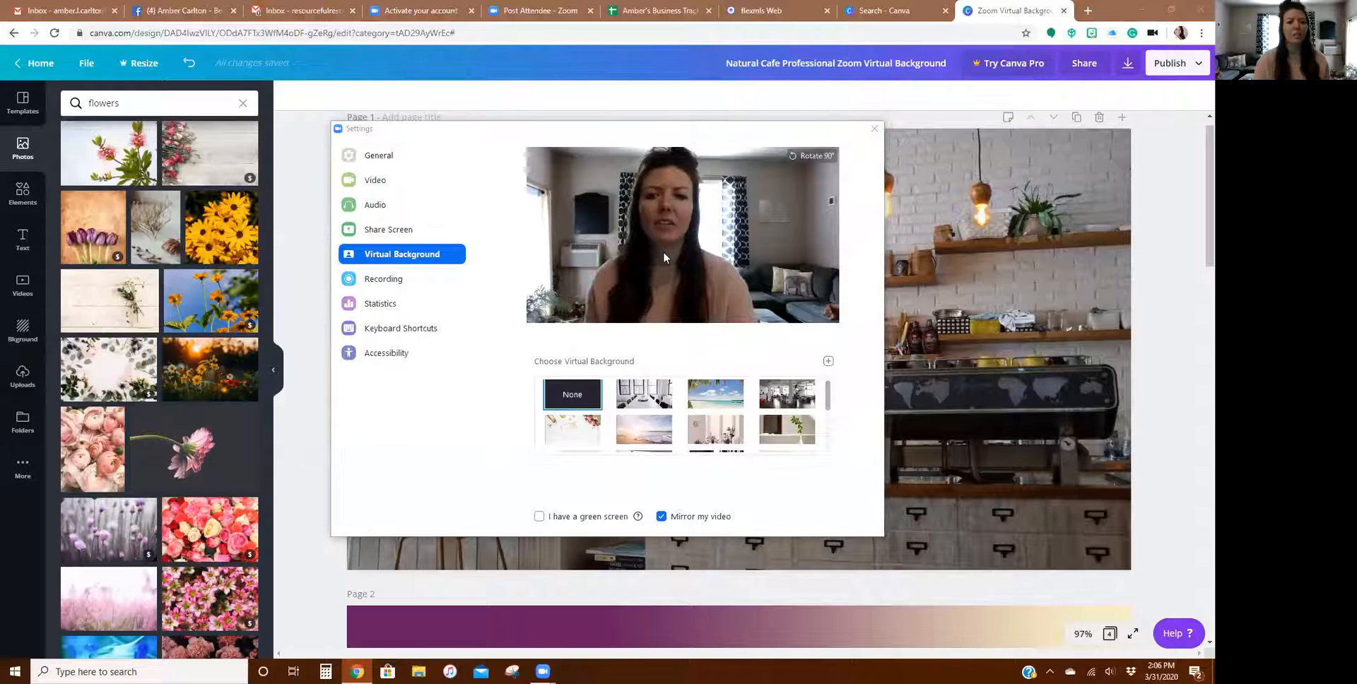
{"action": "scroll", "coordinate": [385, 283], "scroll_direction": "up", "scroll_amount": 6}
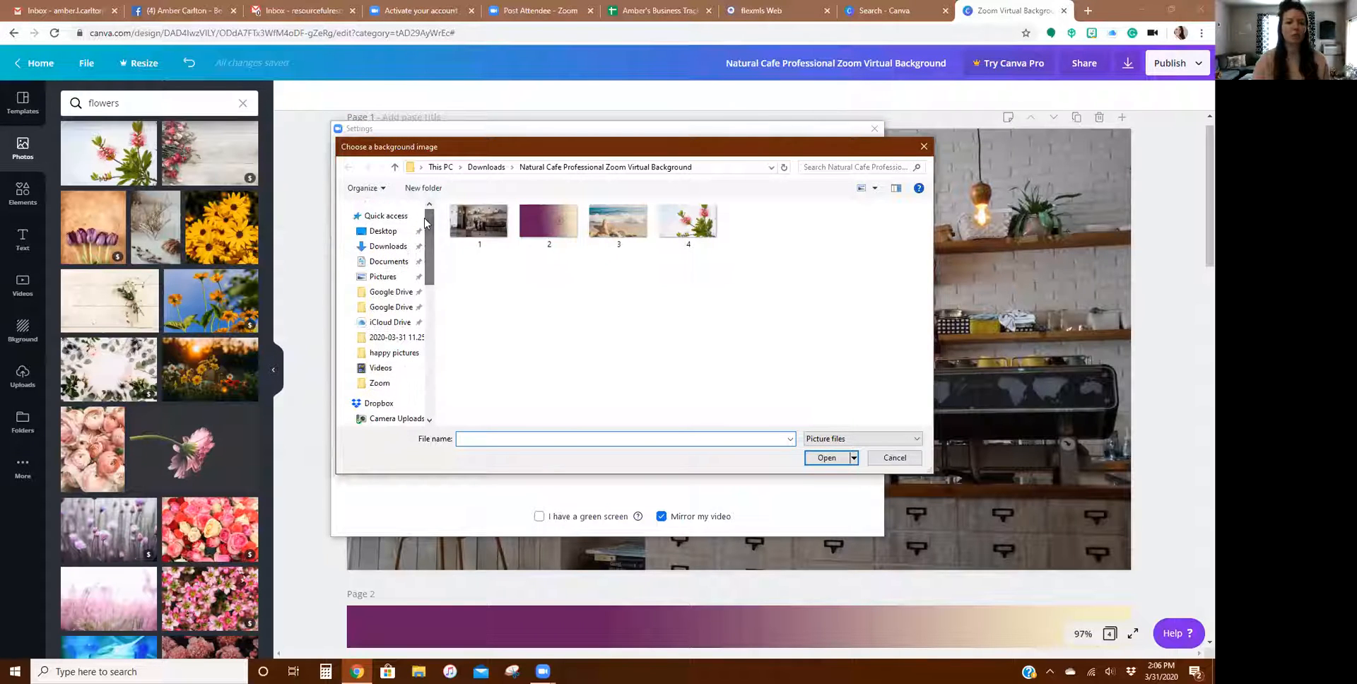
{"action": "left_click", "coordinate": [382, 249]}
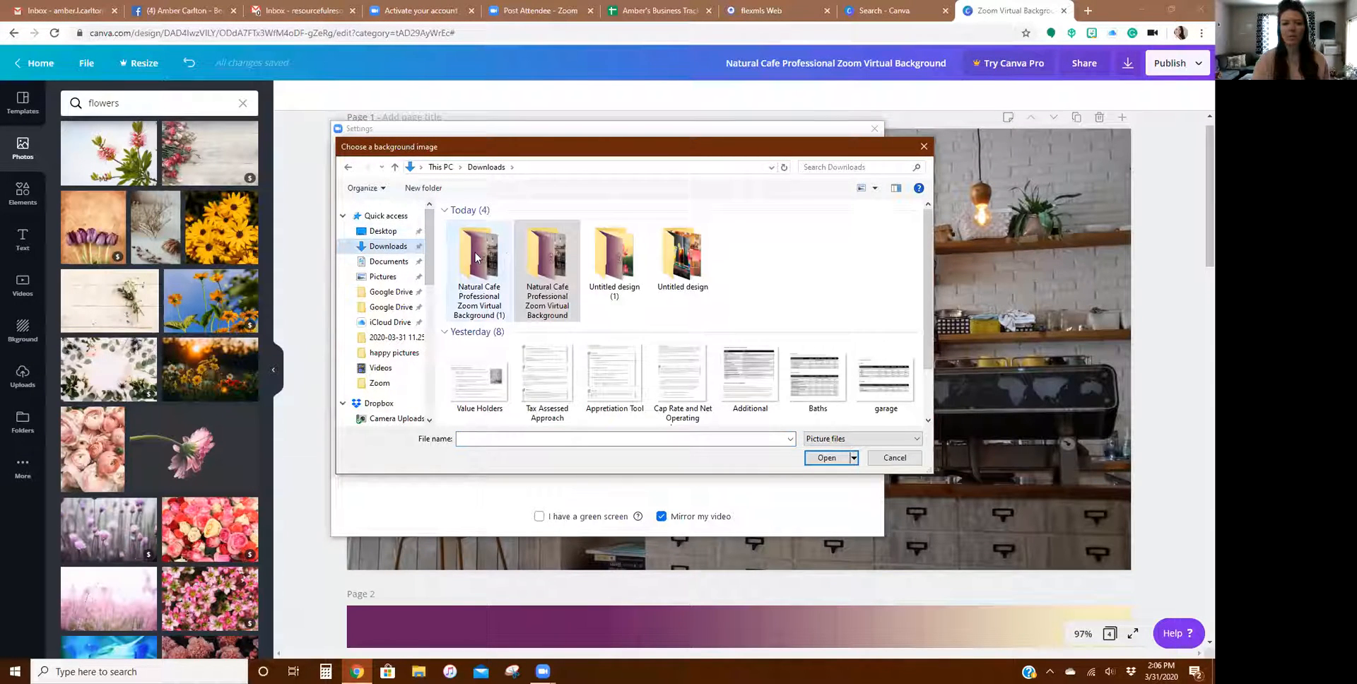
{"action": "double_click", "coordinate": [478, 251]}
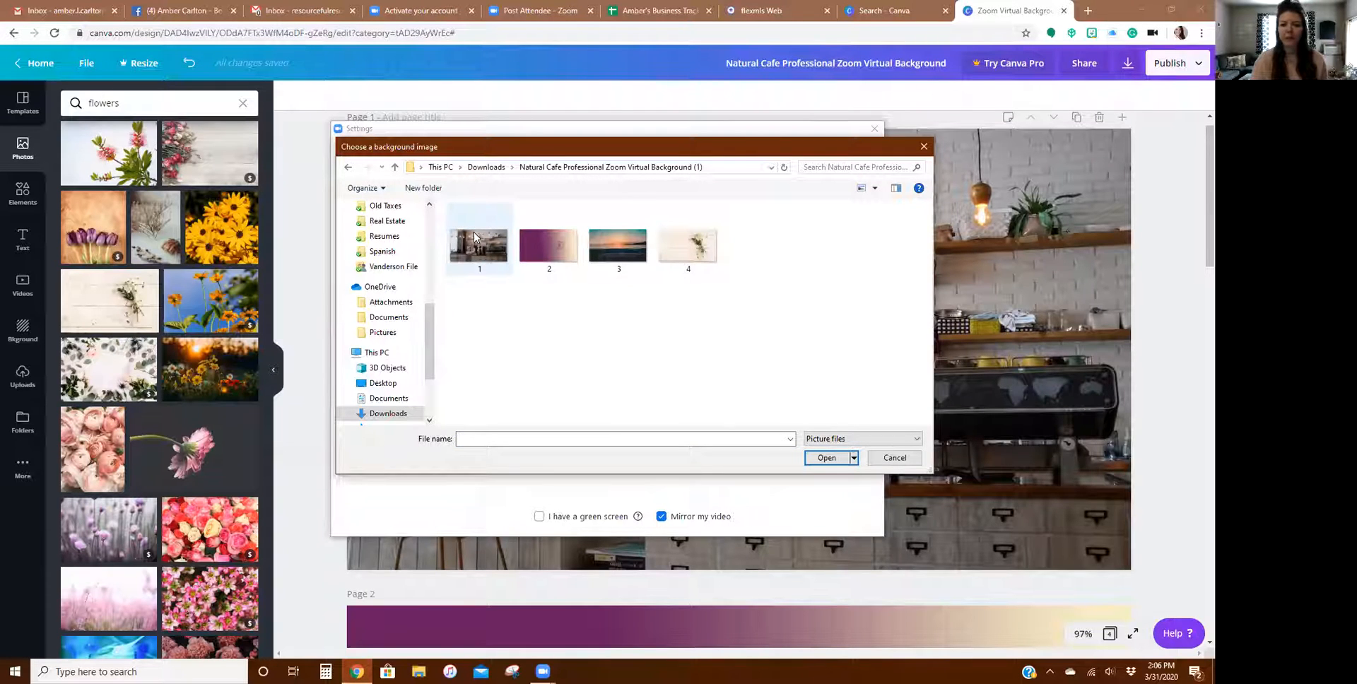
{"action": "left_click", "coordinate": [605, 229]}
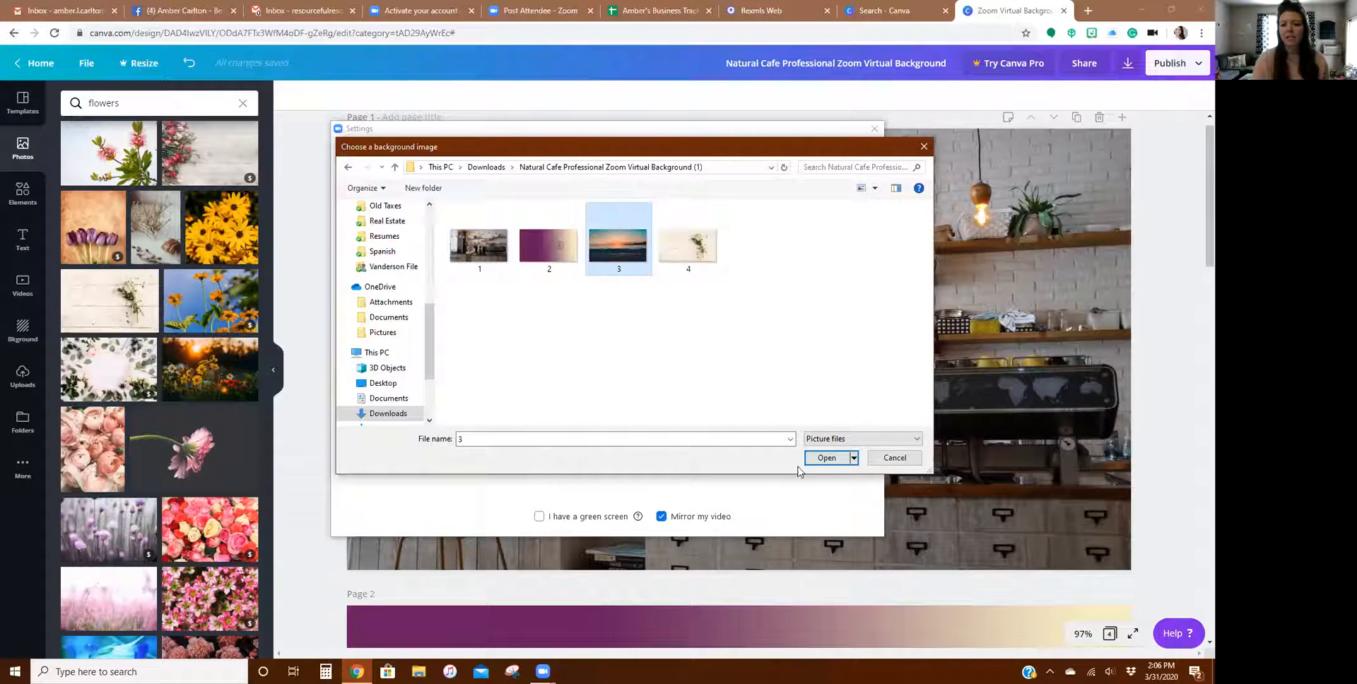
{"action": "left_click", "coordinate": [824, 458]}
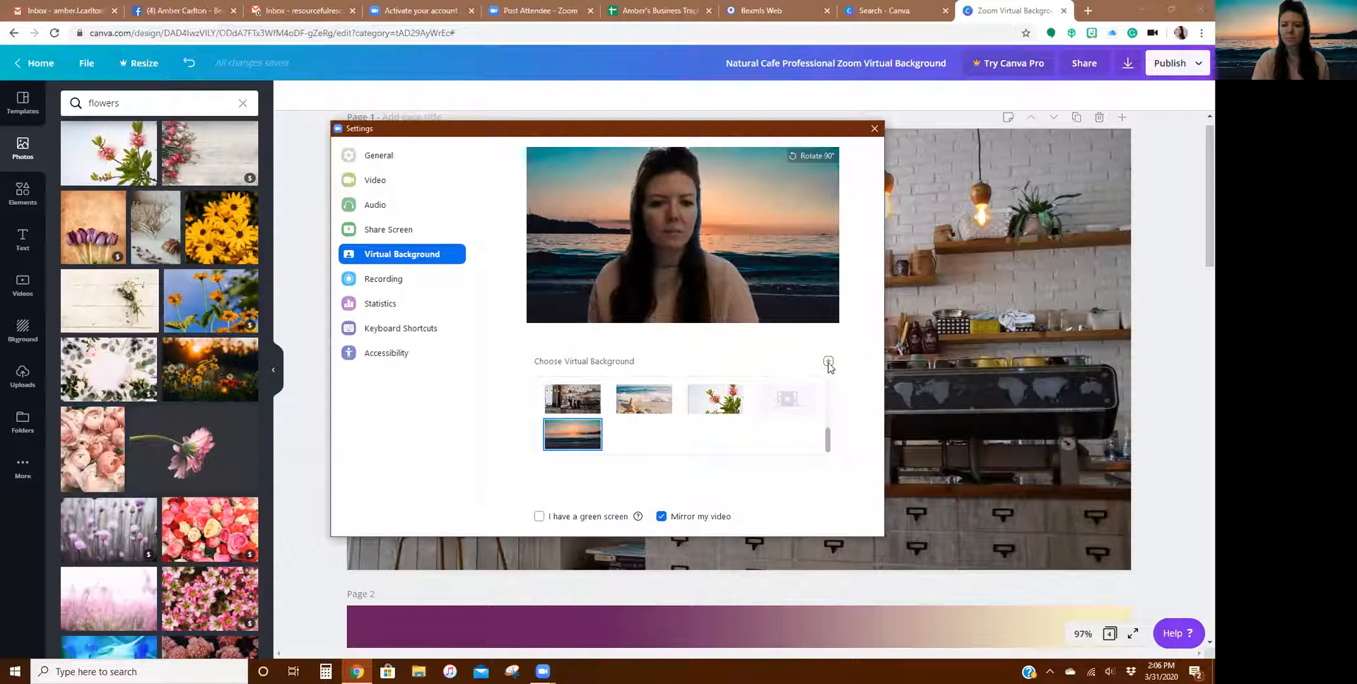
{"action": "left_click", "coordinate": [687, 240]}
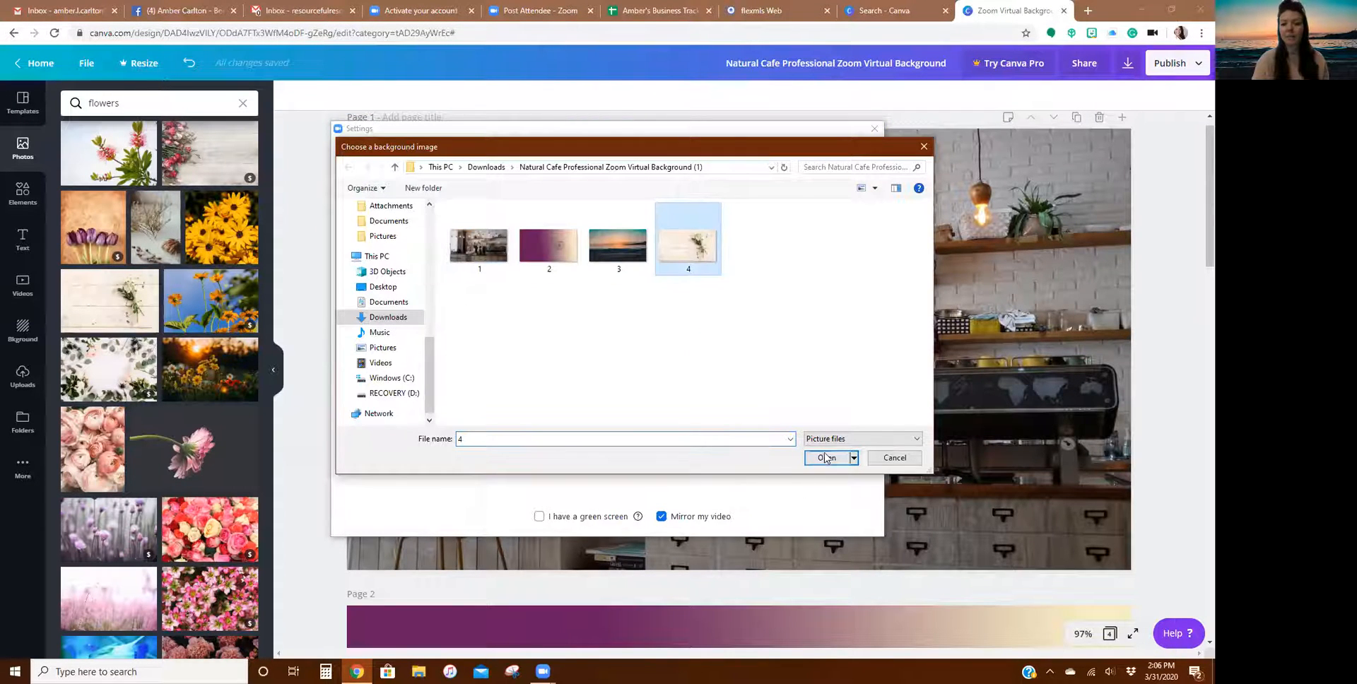
{"action": "left_click", "coordinate": [826, 458]}
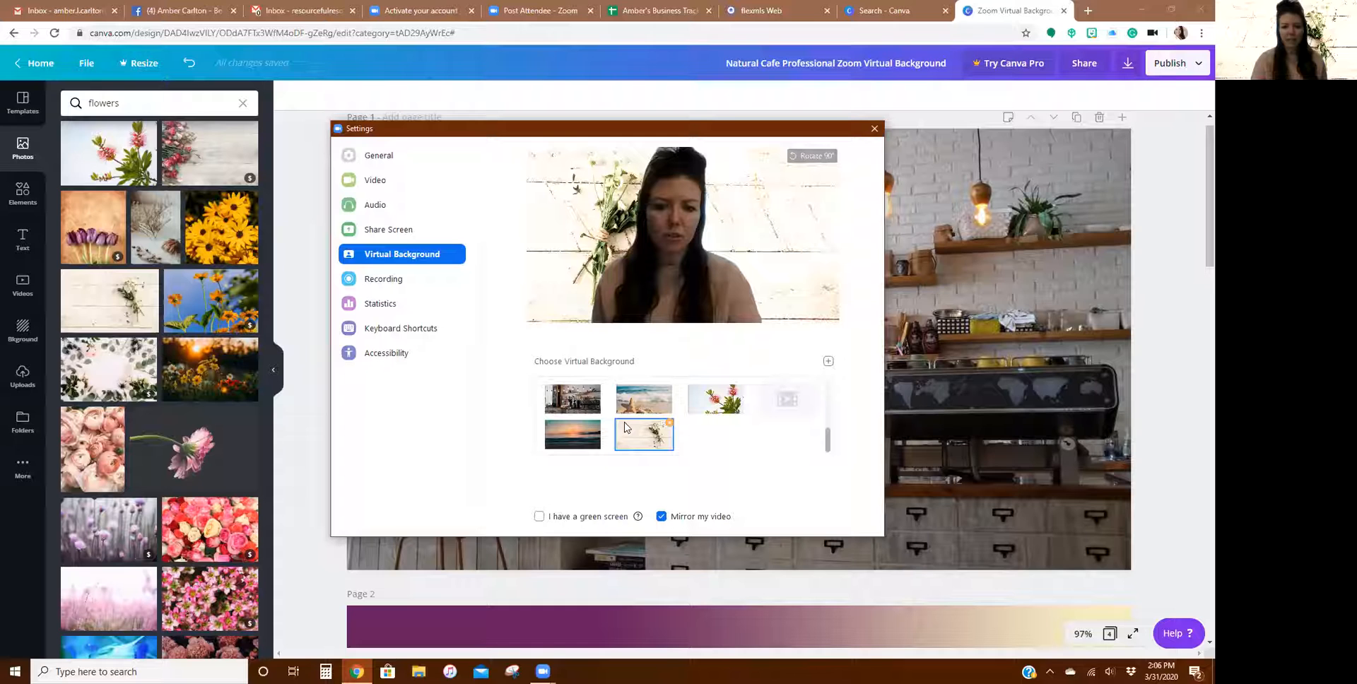
- Try the white virtual background with flowers along its upper edge, and set the virtual background to None
{"action": "left_click_drag", "start_coordinate": [828, 441], "coordinate": [823, 408]}
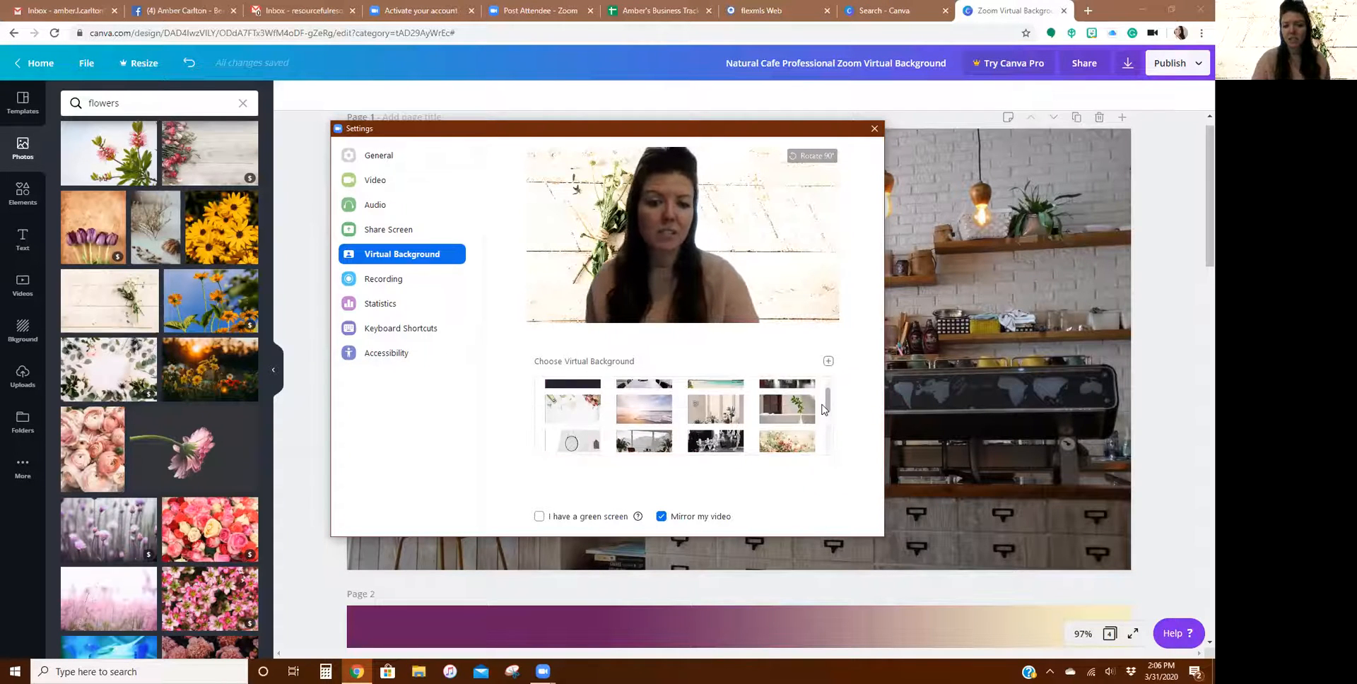
{"action": "left_click", "coordinate": [594, 414]}
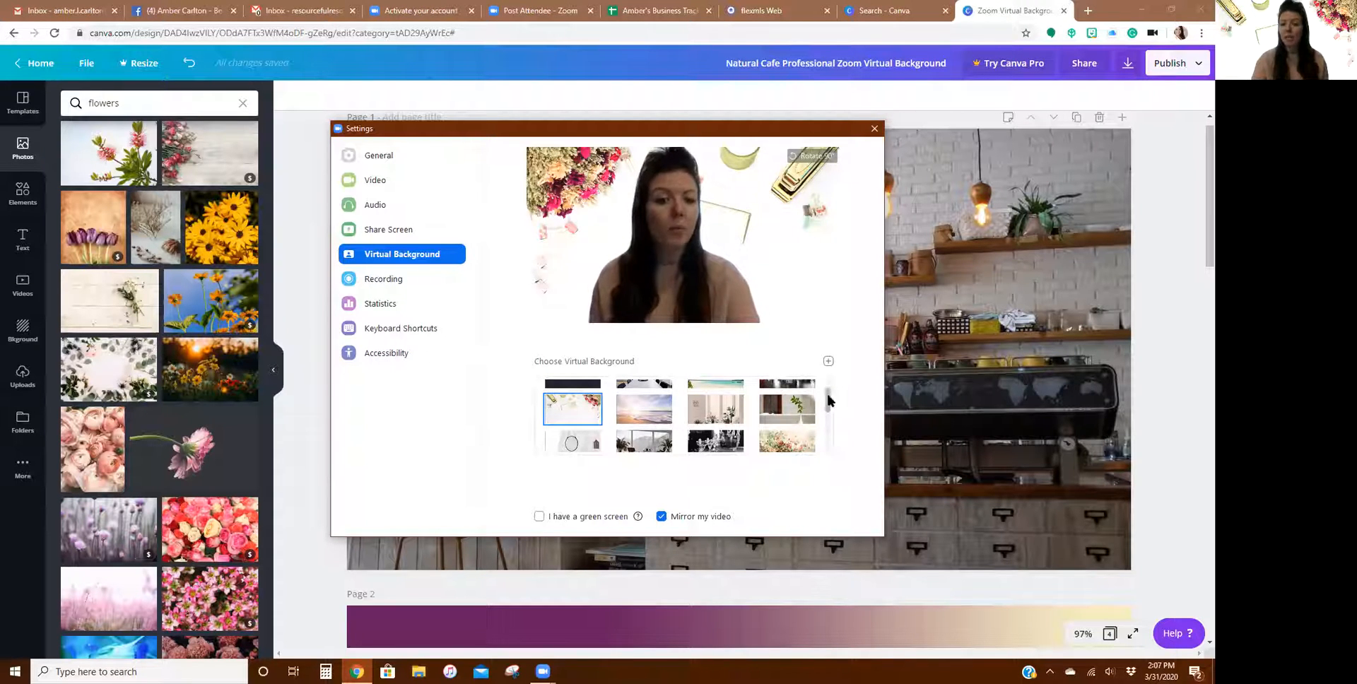
{"action": "left_click_drag", "start_coordinate": [830, 399], "coordinate": [826, 385]}
{"action": "left_click", "coordinate": [566, 398]}
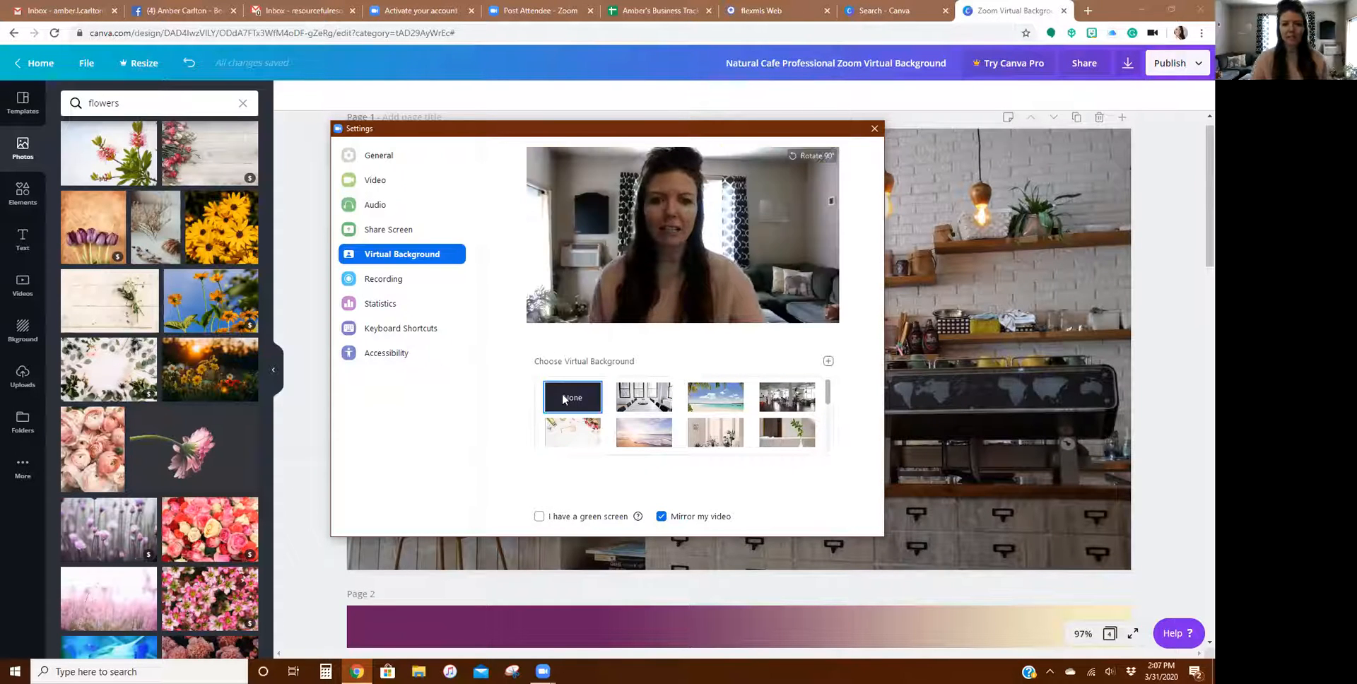